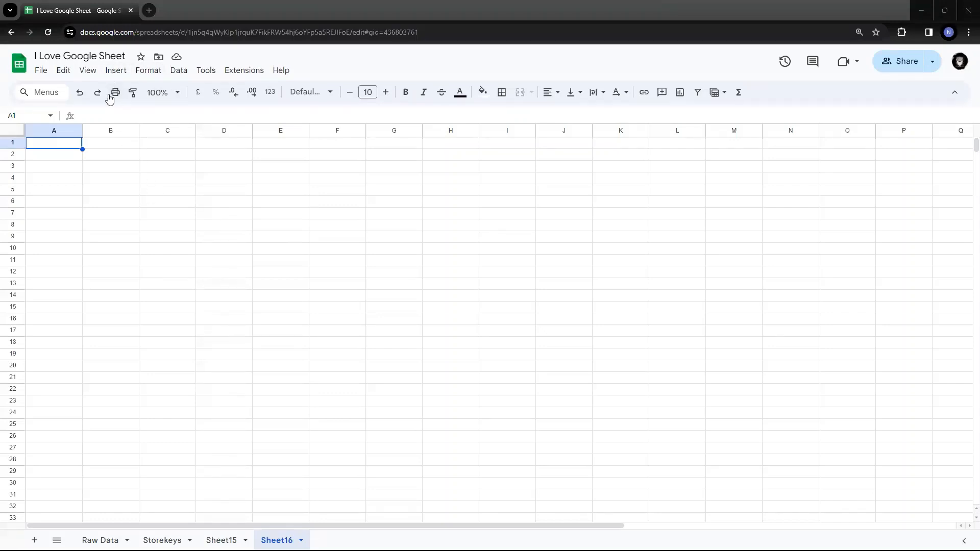
# - Insert a drop-down with the default options in cell A1 and close the data validation rules
pyautogui.click(113, 73)
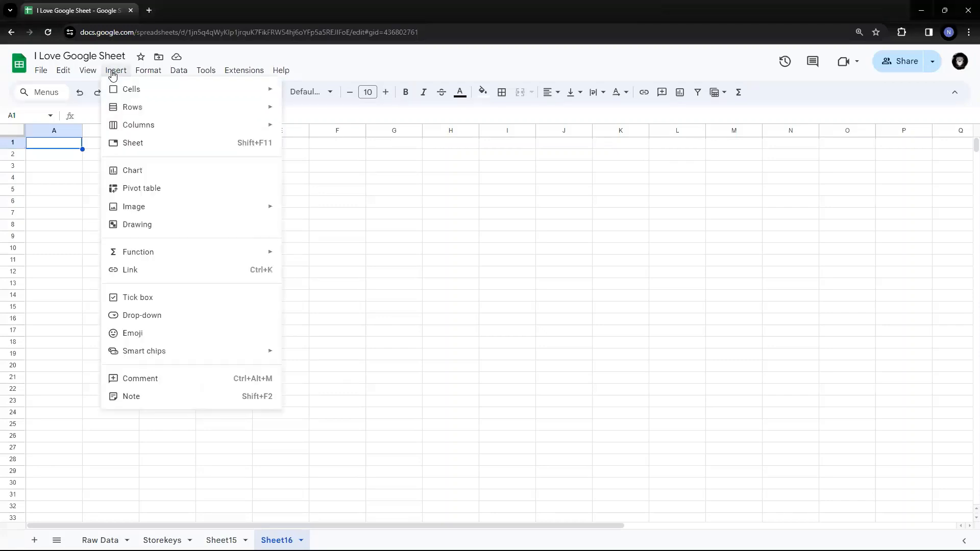
pyautogui.click(165, 315)
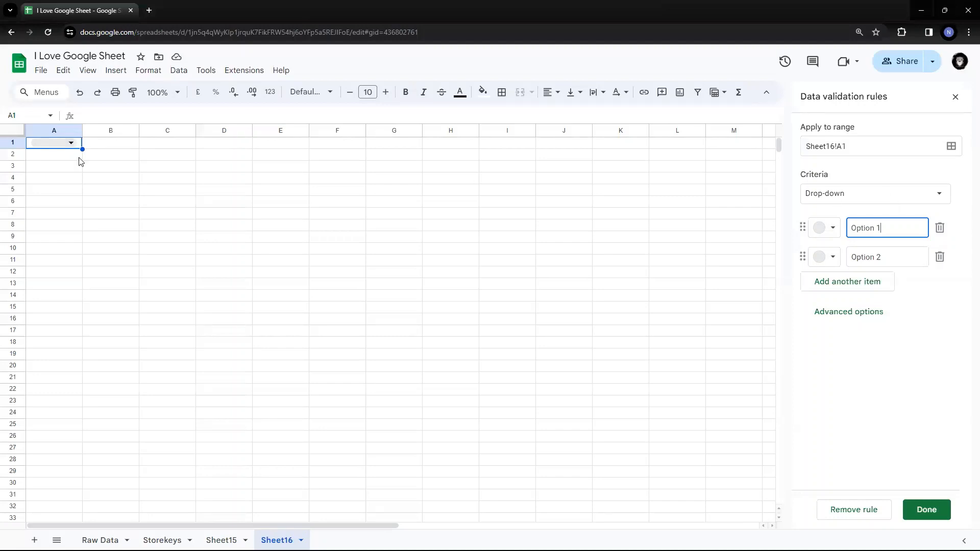
pyautogui.click(109, 74)
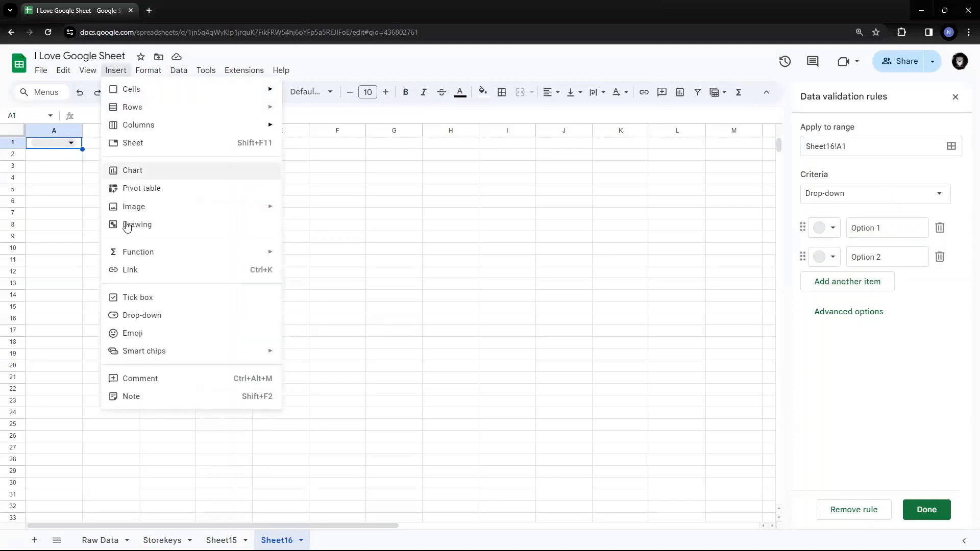
pyautogui.click(545, 213)
pyautogui.click(955, 97)
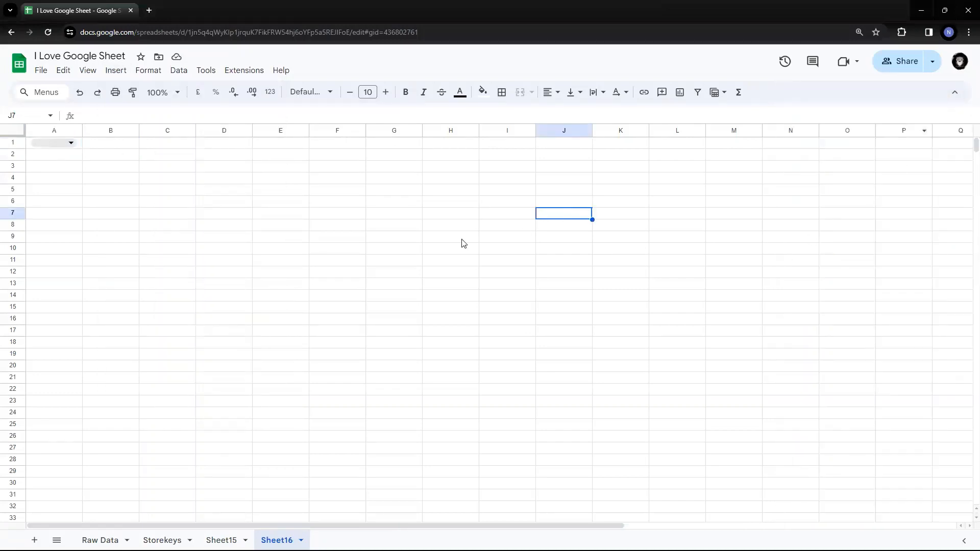
# - Add a data validation rule with the Drop-down criteria to cell D1
pyautogui.click(186, 146)
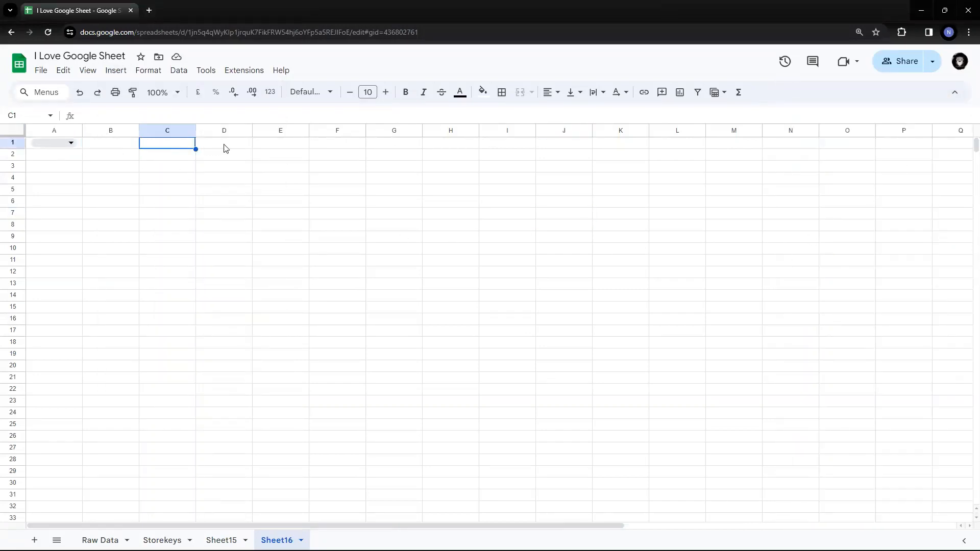
pyautogui.click(224, 146)
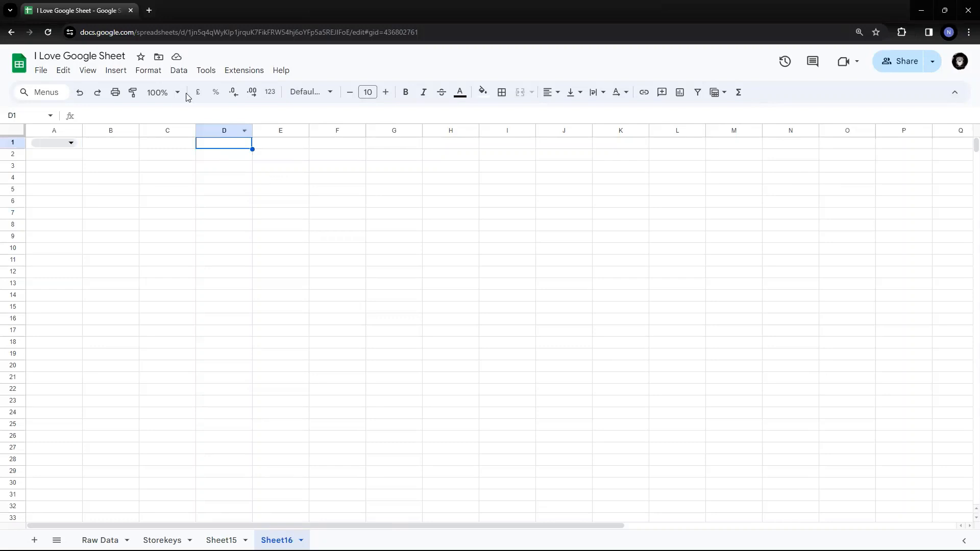
pyautogui.click(174, 72)
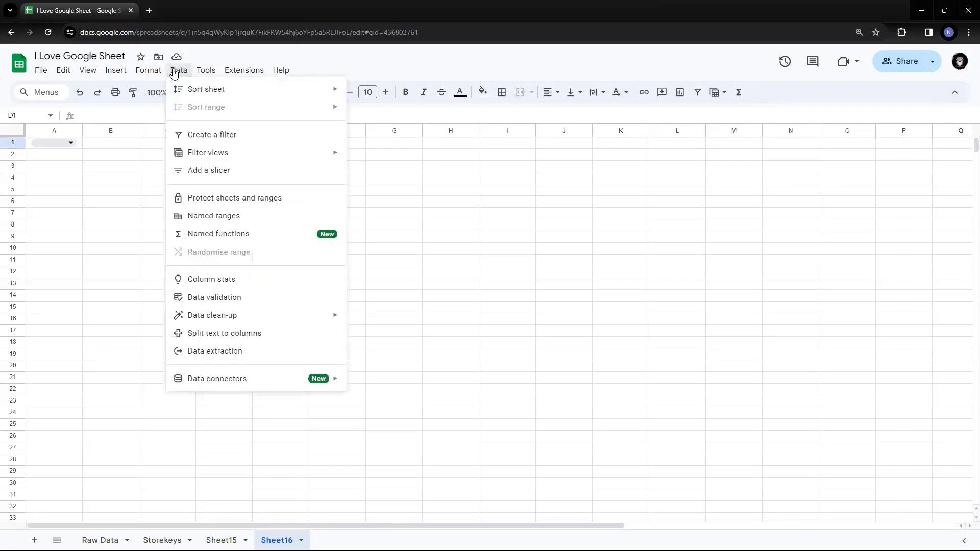
pyautogui.click(238, 296)
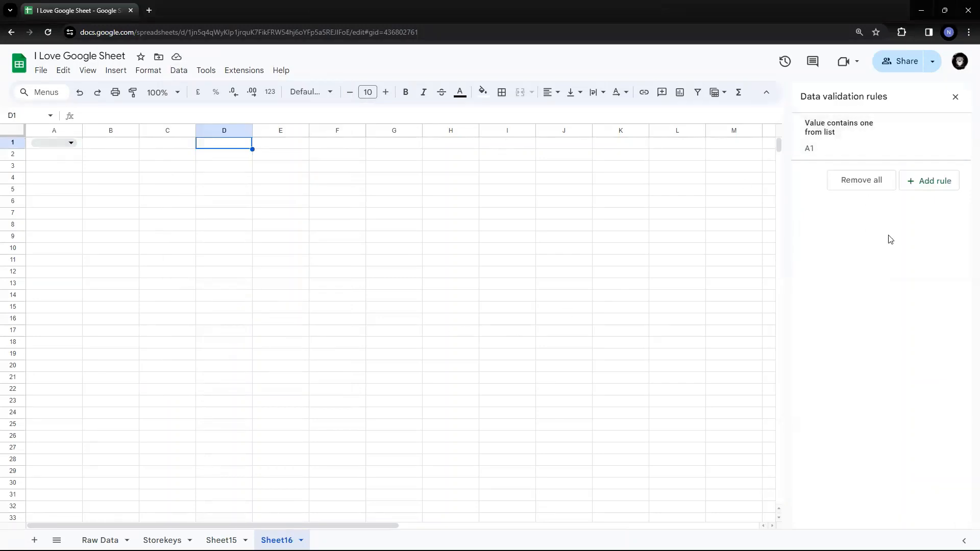
pyautogui.click(935, 182)
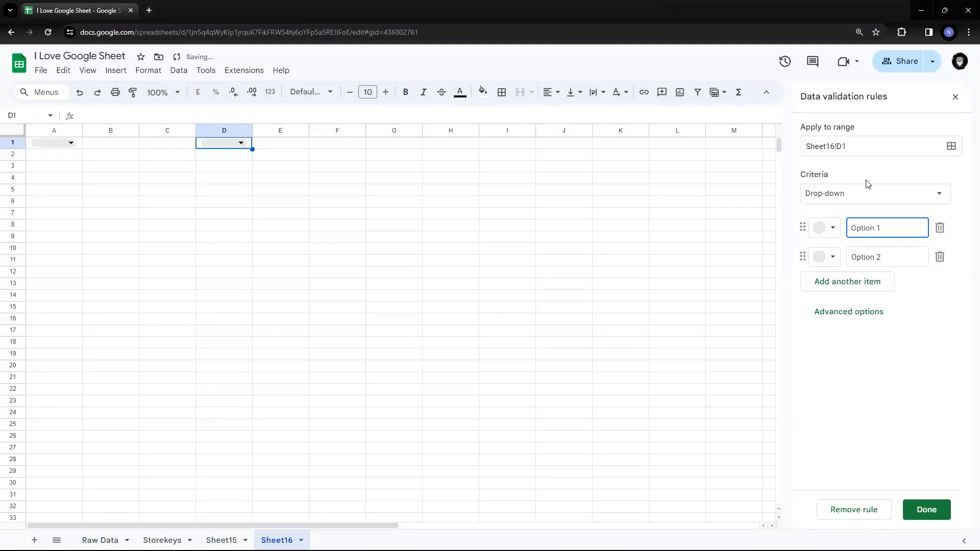
pyautogui.click(860, 195)
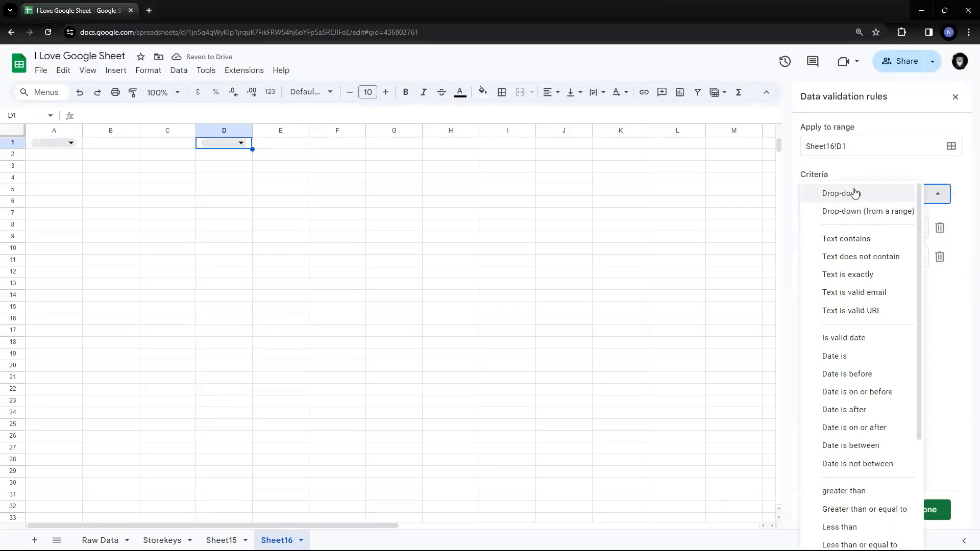
pyautogui.click(855, 193)
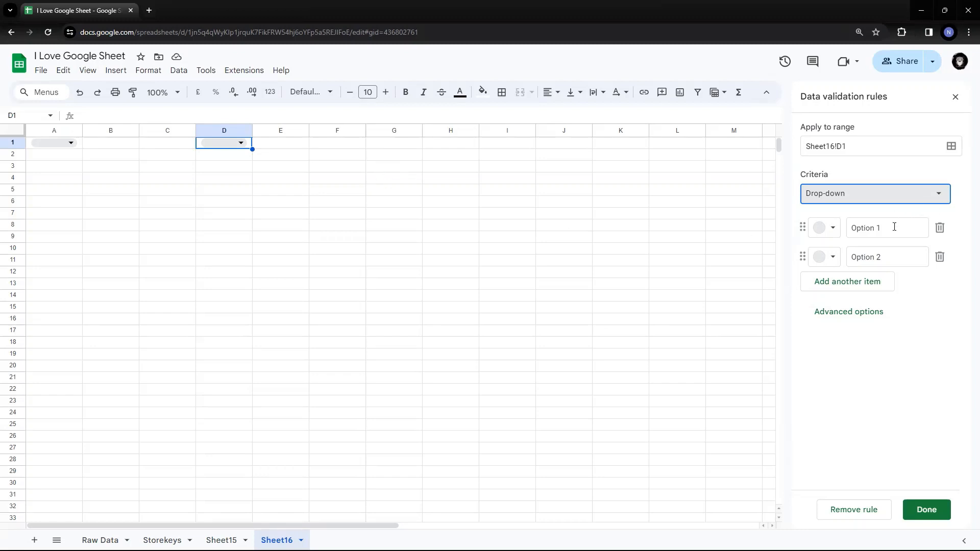
# - Name the two options of D1's drop-down rule Male and Female
pyautogui.moveTo(894, 227); pyautogui.dragTo(828, 229)
pyautogui.write('Male')
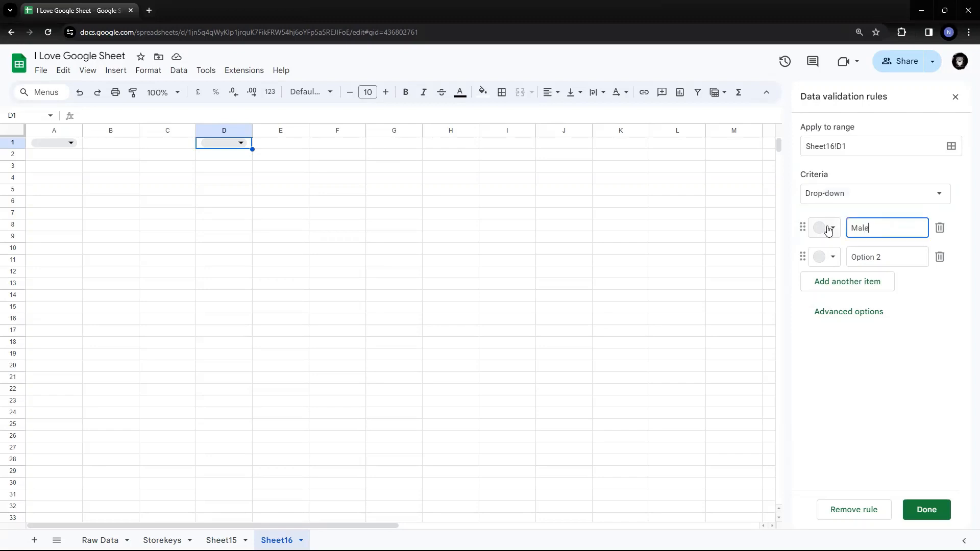
pyautogui.click(910, 257)
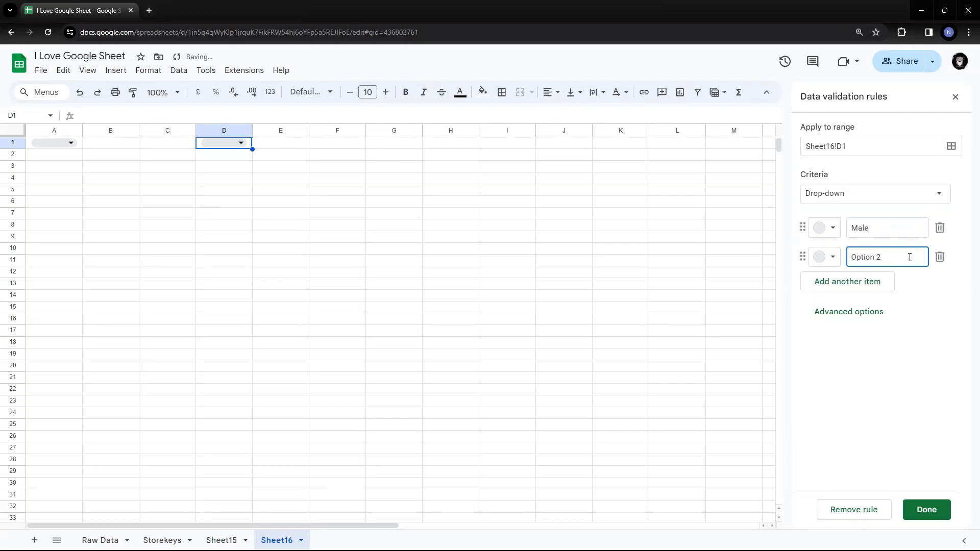
pyautogui.hotkey('ctrl', 'a')
pyautogui.write('Fe3male')
pyautogui.press('BackSpace')
pyautogui.press('BackSpace')
pyautogui.press('BackSpace')
pyautogui.press('BackSpace')
pyautogui.write(',ale')
pyautogui.press('BackSpace')
pyautogui.press('BackSpace')
pyautogui.press('BackSpace')
pyautogui.write('male')
pyautogui.click(927, 341)
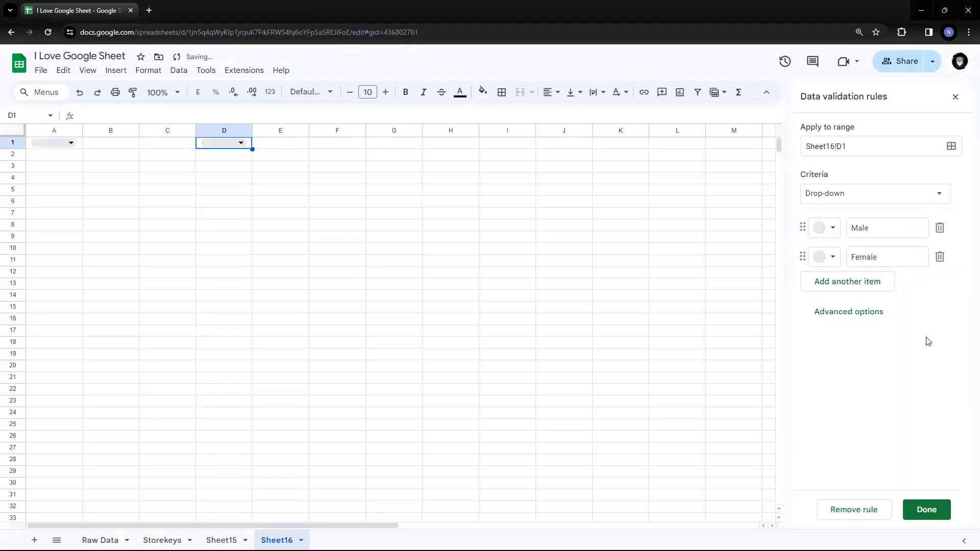
# - Check the options in D1's drop-down, and copy the drop-down cell into D2:D19
pyautogui.click(242, 149)
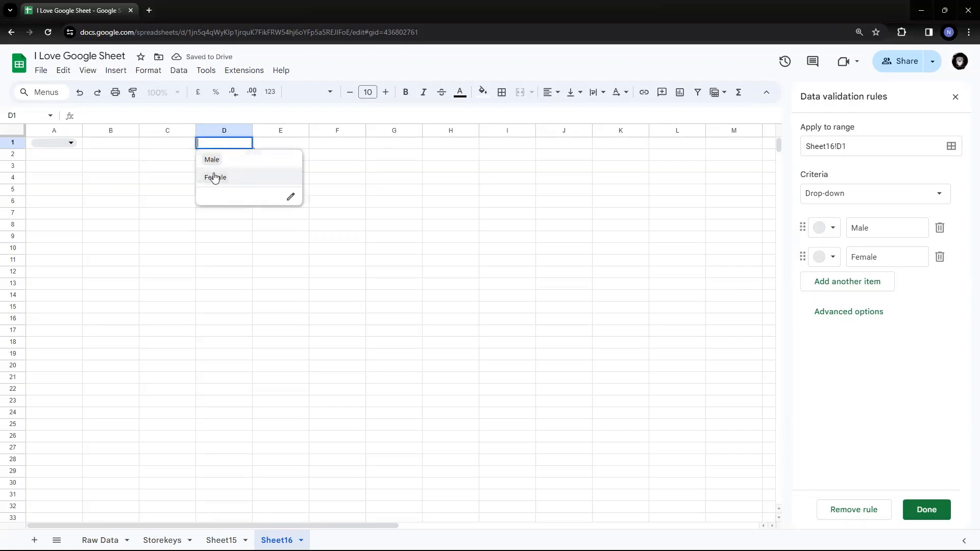
pyautogui.click(448, 192)
pyautogui.press('Up')
pyautogui.press('Up')
pyautogui.press('Up')
pyautogui.press('Up')
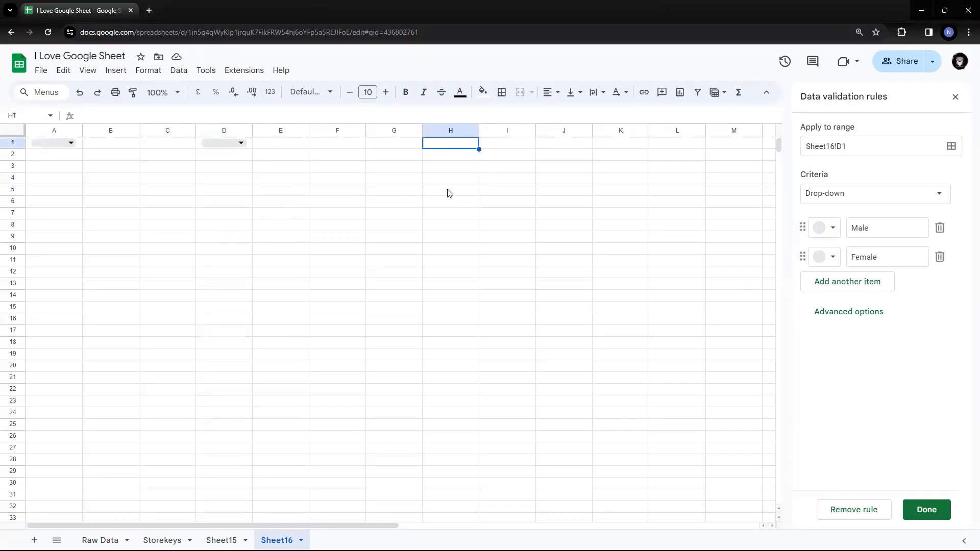
pyautogui.press('Left')
pyautogui.press('Left')
pyautogui.press('Left')
pyautogui.press('Left')
pyautogui.hotkey('ctrl', 'c')
pyautogui.press('Down')
pyautogui.hotkey('shift', 'Down')
pyautogui.hotkey('shift', 'Down')
pyautogui.hotkey('shift', 'Down')
pyautogui.hotkey('shift', 'Down')
pyautogui.hotkey('shift', 'Down')
pyautogui.hotkey('shift', 'Down')
pyautogui.hotkey('shift', 'Down')
pyautogui.hotkey('shift', 'Down')
pyautogui.hotkey('shift', 'Down')
pyautogui.hotkey('shift', 'Down')
pyautogui.hotkey('shift', 'Down')
pyautogui.hotkey('shift', 'Down')
pyautogui.hotkey('shift', 'Down')
pyautogui.hotkey('shift', 'Down')
pyautogui.hotkey('shift', 'Down')
pyautogui.hotkey('shift', 'Down')
pyautogui.hotkey('shift', 'Down')
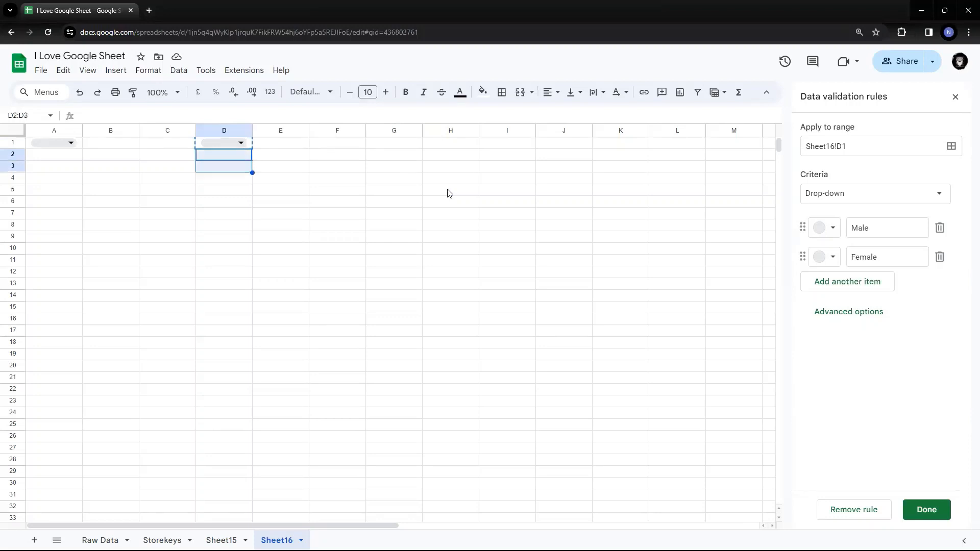
pyautogui.hotkey('ctrl', 'v')
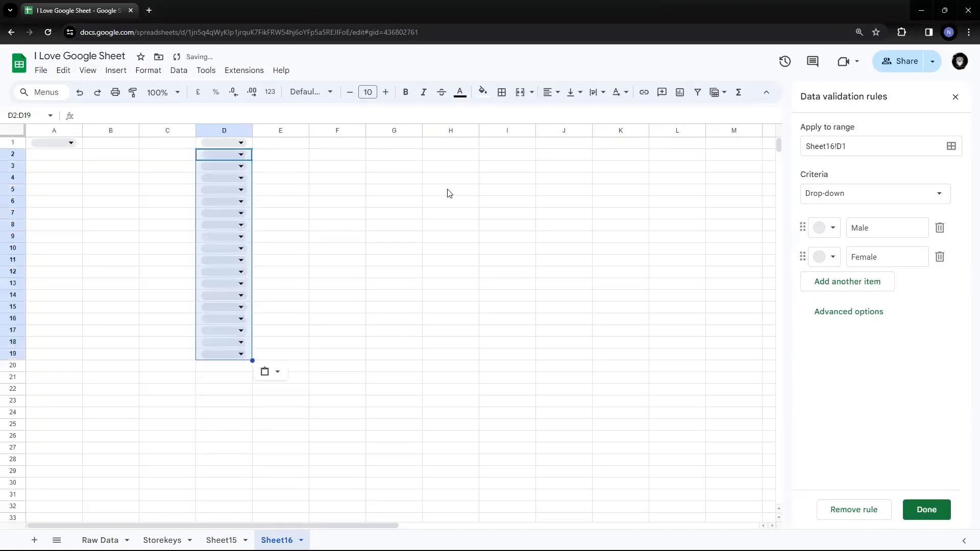
pyautogui.press('Up')
pyautogui.press('Right')
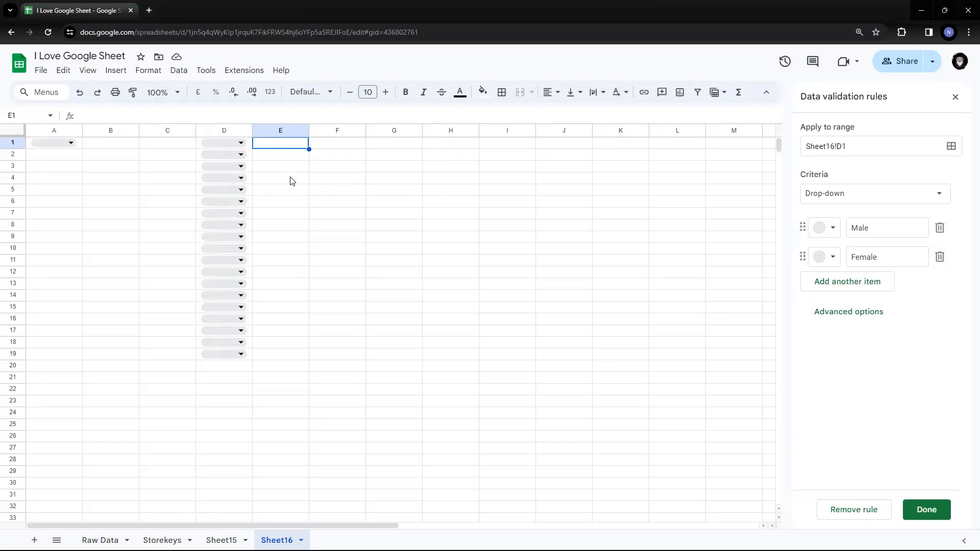
# - Choose Female, Male, Female and Male from the drop-downs in cells D1 to D4
pyautogui.click(237, 148)
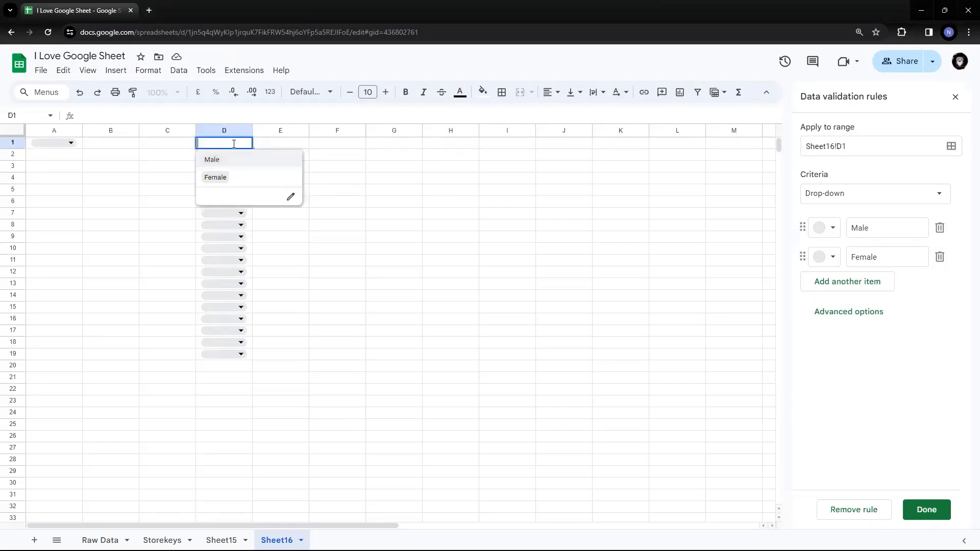
pyautogui.click(214, 176)
pyautogui.click(244, 154)
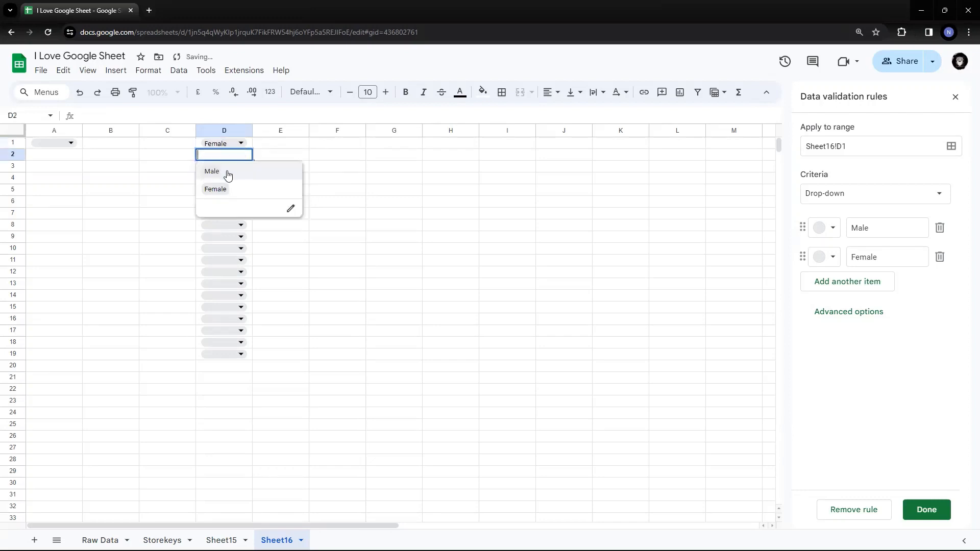
pyautogui.click(219, 176)
pyautogui.click(236, 165)
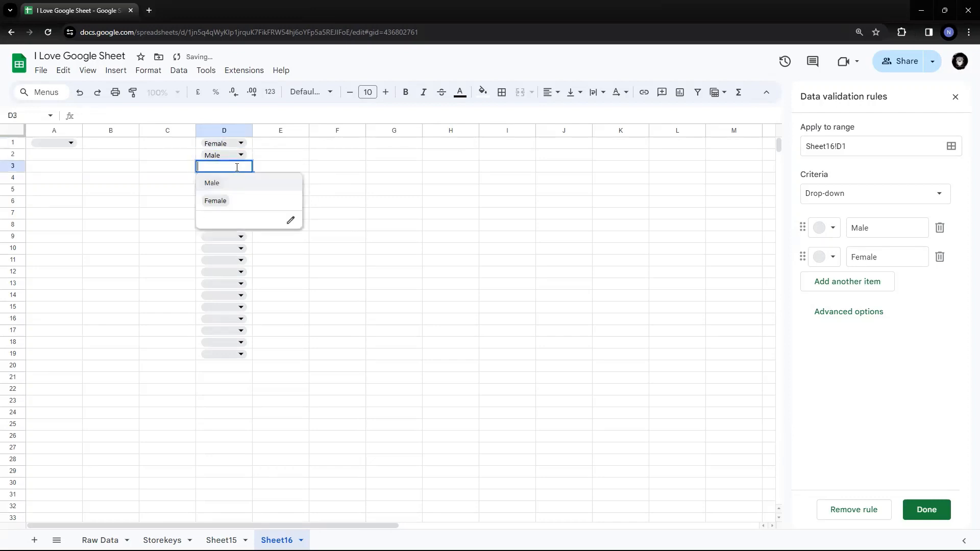
pyautogui.click(218, 199)
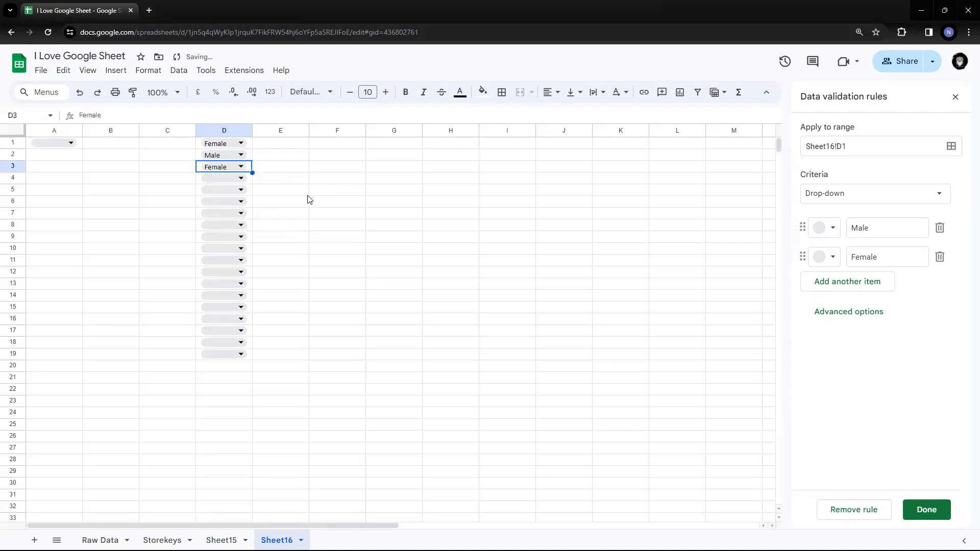
pyautogui.click(238, 180)
pyautogui.click(214, 199)
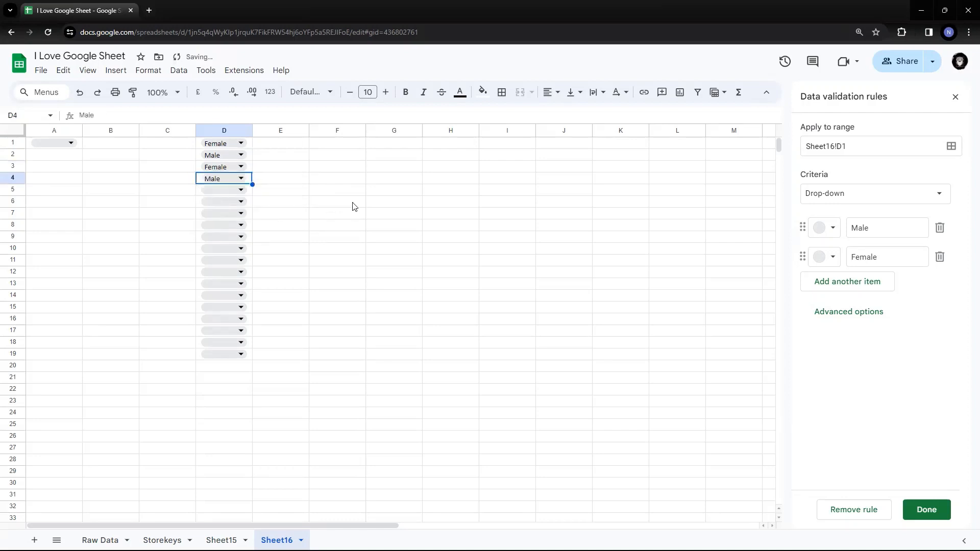
# - Try to enter the unlisted text "a;sjkdfaksj" in drop-down cell D5
pyautogui.press('Down')
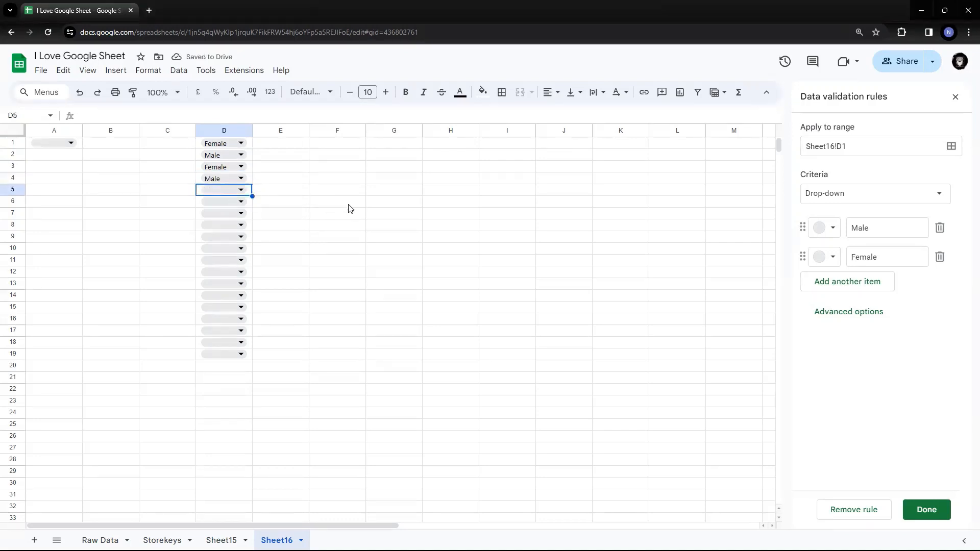
pyautogui.write(';klasjdfklasklfja')
pyautogui.press('Escape')
pyautogui.write('a;sjkdfaksj')
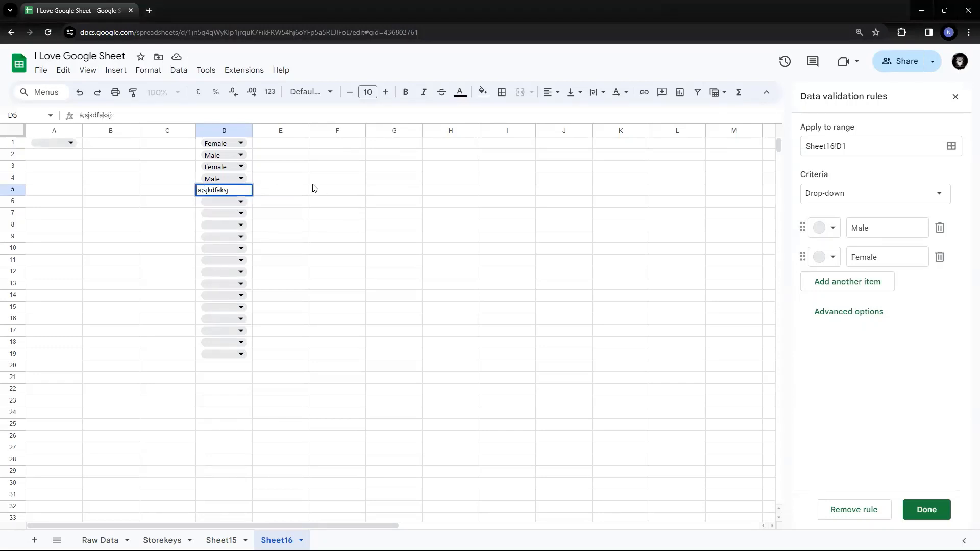
pyautogui.press('Return')
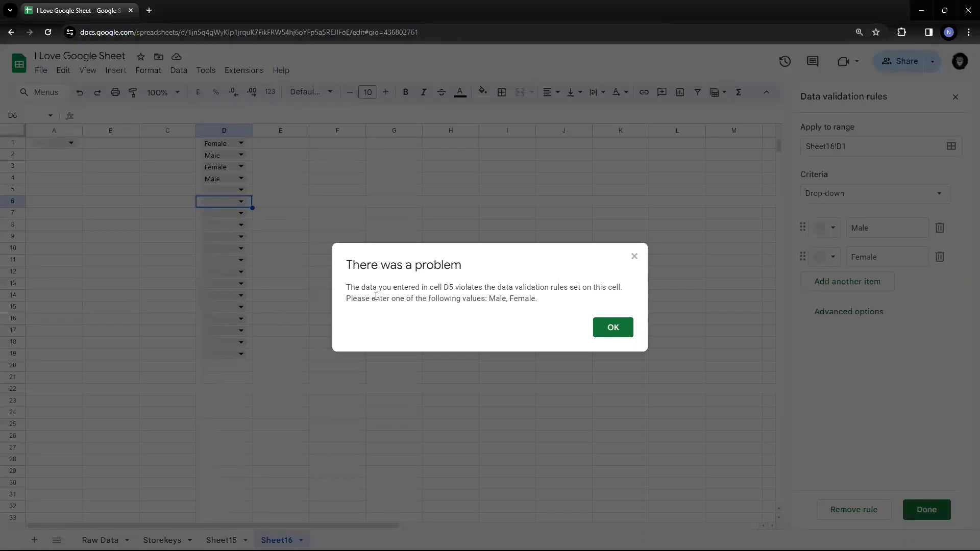
pyautogui.moveTo(351, 300); pyautogui.dragTo(558, 300)
pyautogui.click(634, 258)
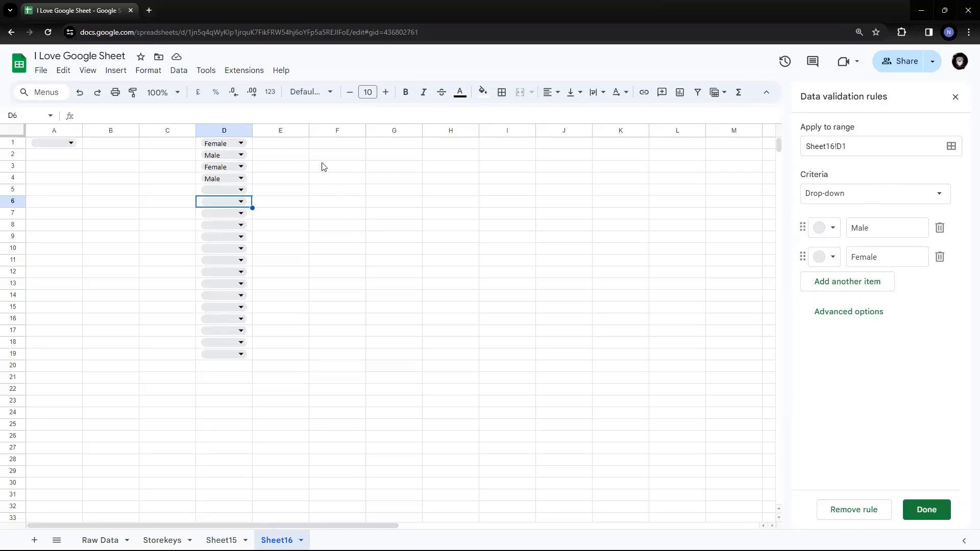
# - Add a third option named Other Genders to D1's drop-down rule
pyautogui.click(265, 147)
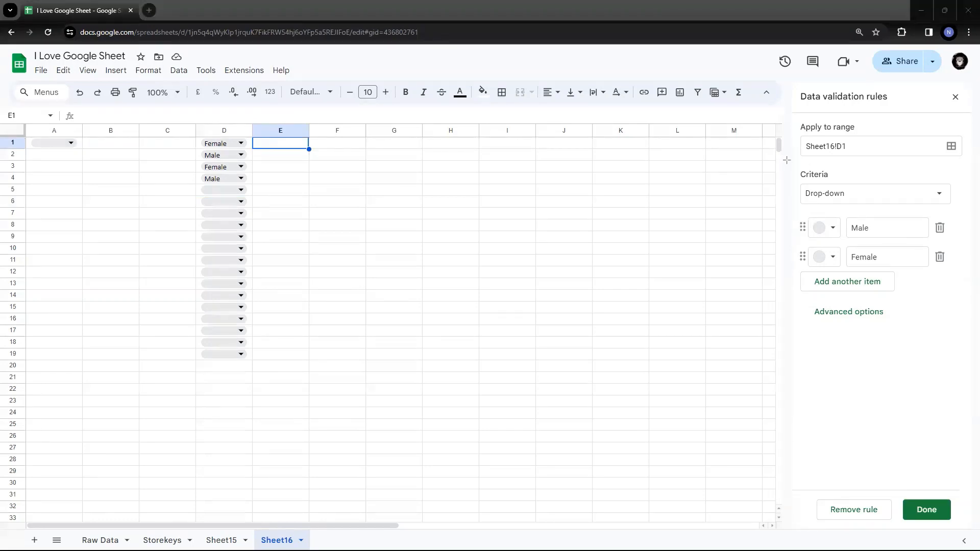
pyautogui.moveTo(786, 160); pyautogui.dragTo(961, 421)
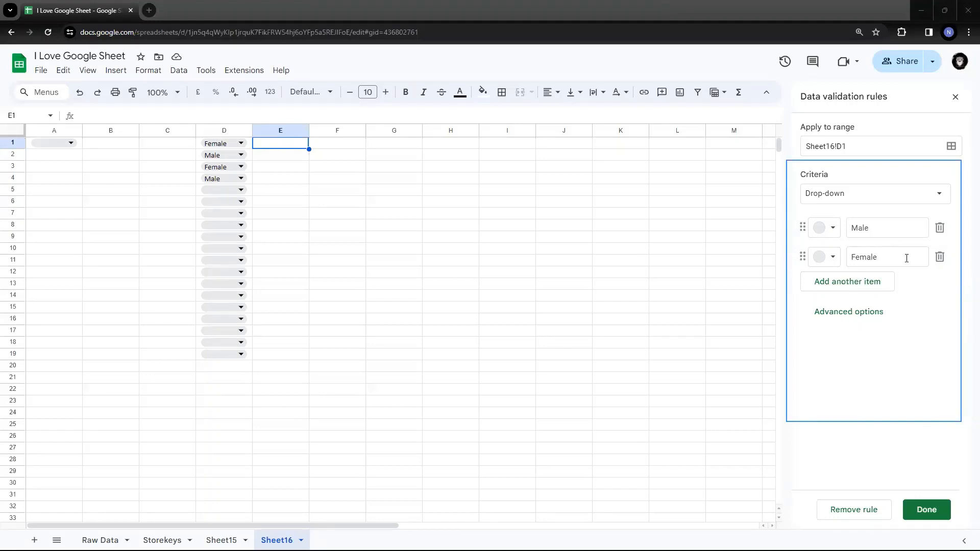
pyautogui.click(866, 282)
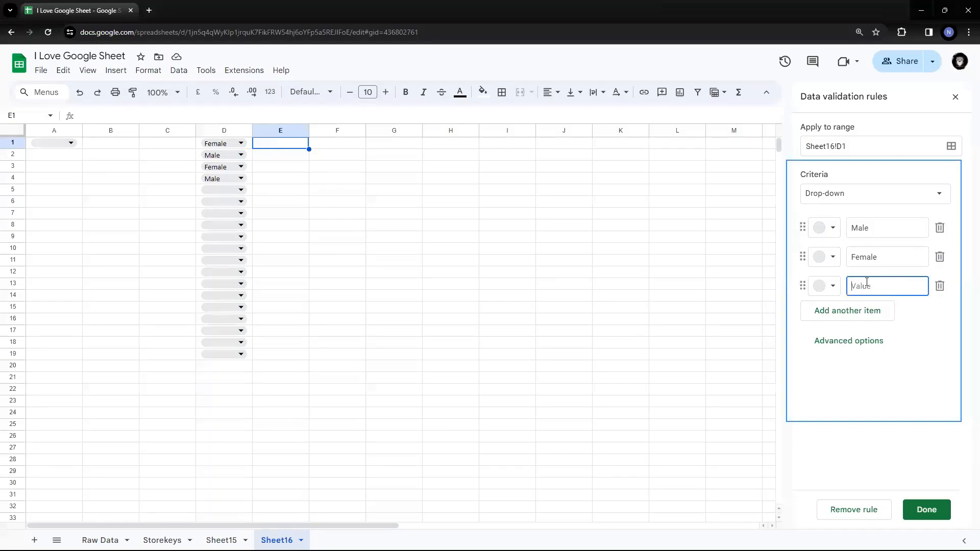
pyautogui.write('Tr')
pyautogui.press('BackSpace')
pyautogui.write('Other Genders')
pyautogui.click(925, 391)
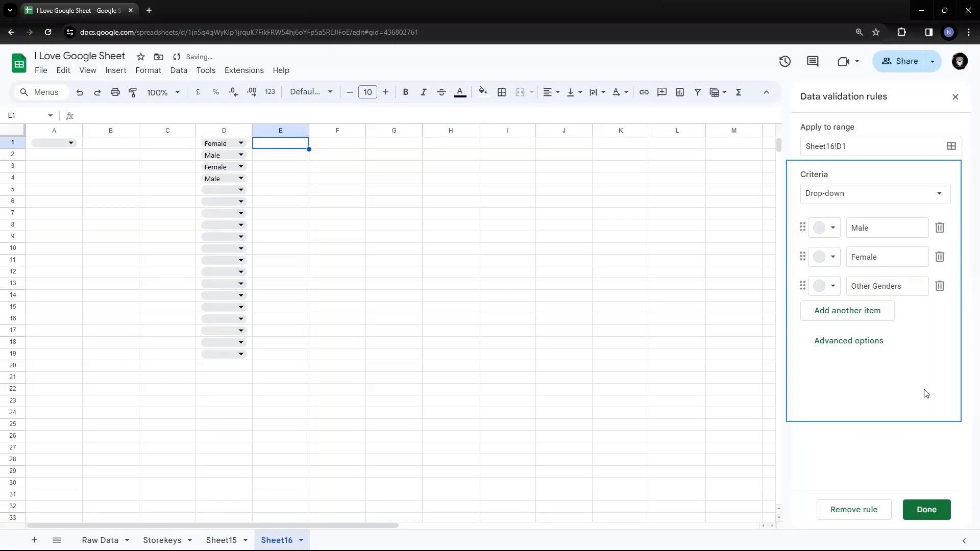
# - Review the options offered by D1's drop-down and open its validation rule for editing
pyautogui.click(284, 191)
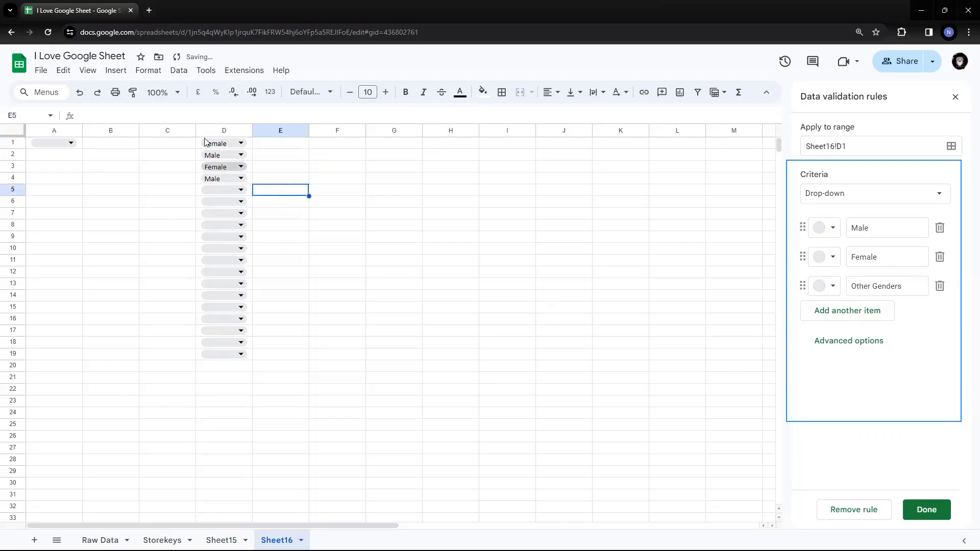
pyautogui.click(221, 144)
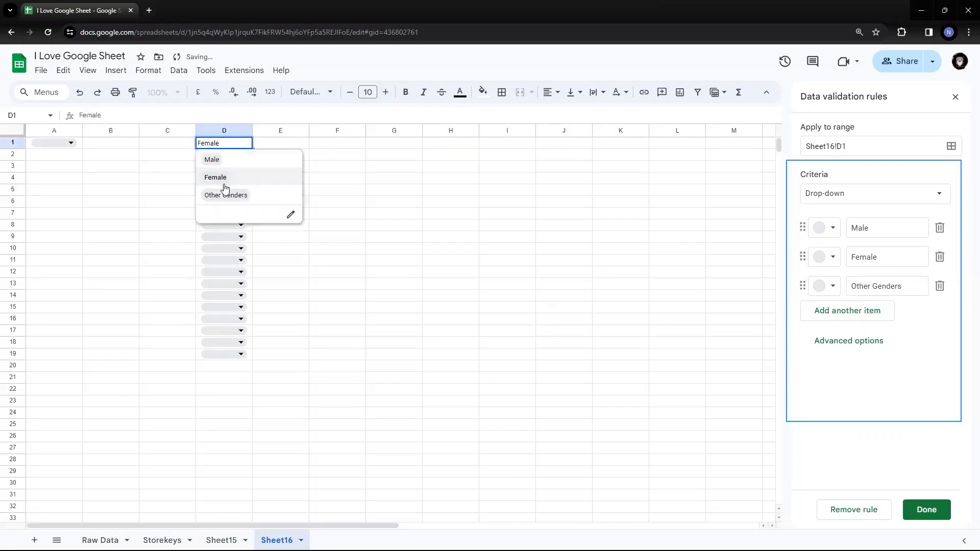
pyautogui.click(291, 217)
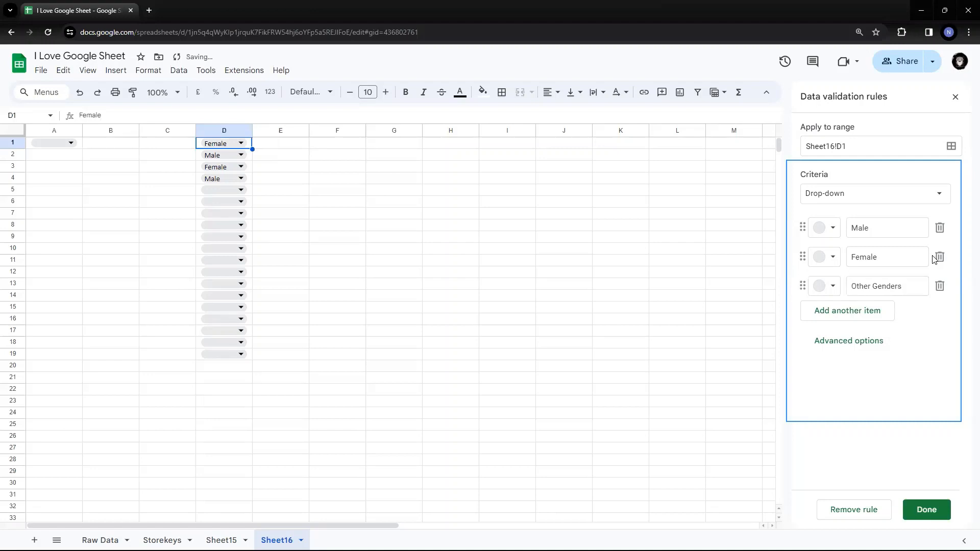
# - Finish editing D1's drop-down rule and look through the additional cell actions available for D1, including Data validation
pyautogui.click(923, 517)
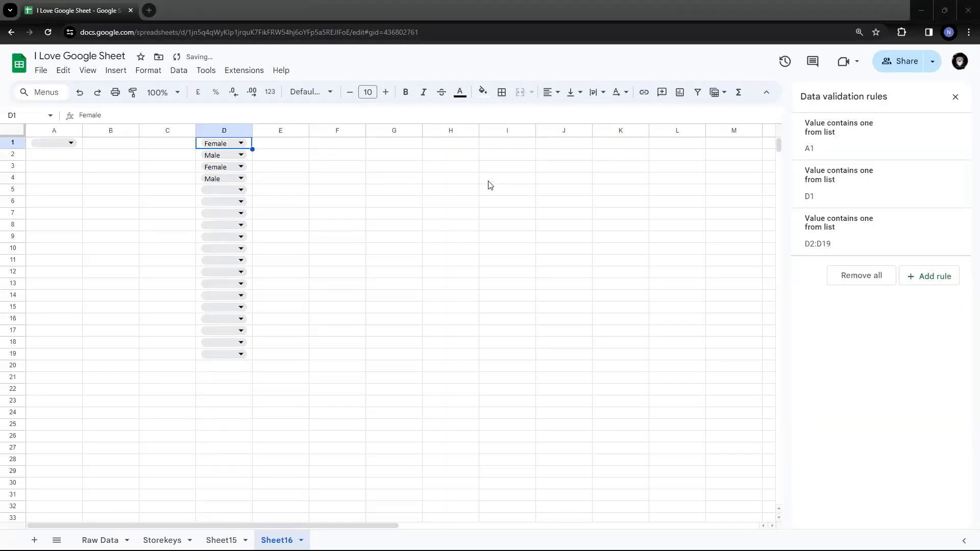
pyautogui.rightClick(238, 145)
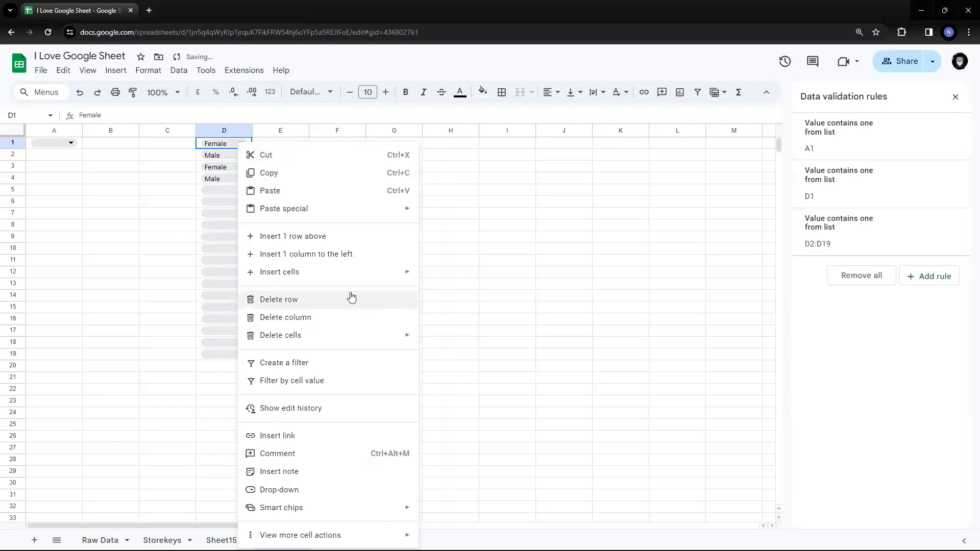
pyautogui.moveTo(398, 535)
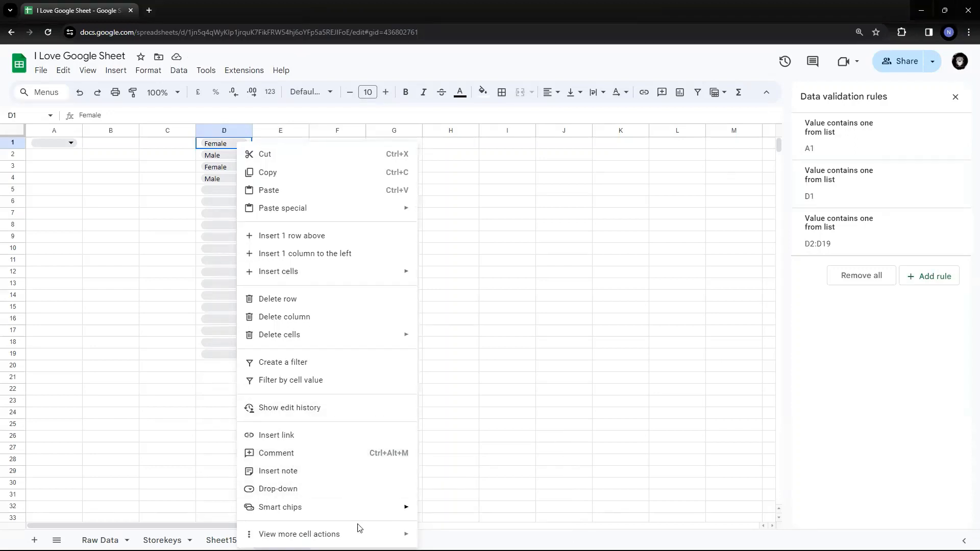
pyautogui.moveTo(327, 535)
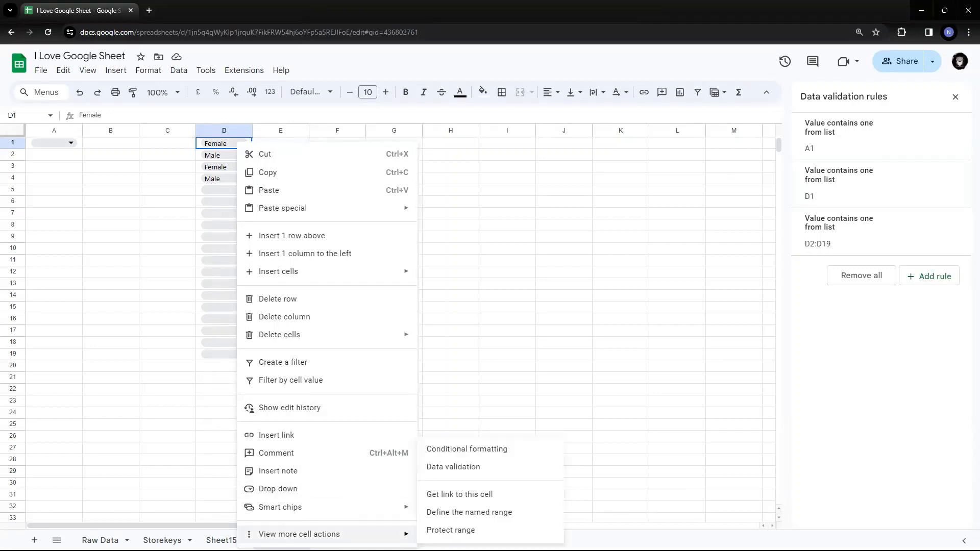
pyautogui.click(185, 343)
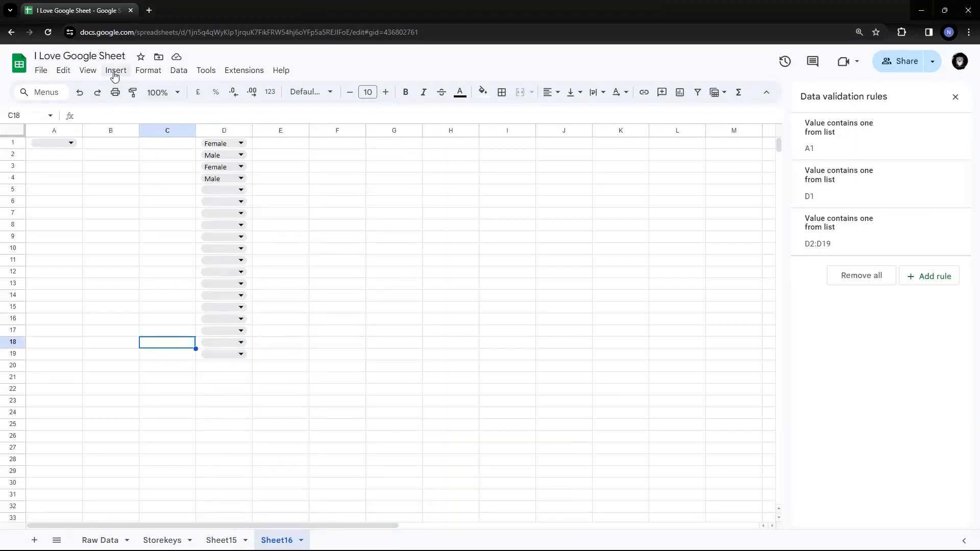
# - Delete both the value and the drop-down from cell D1
pyautogui.click(275, 182)
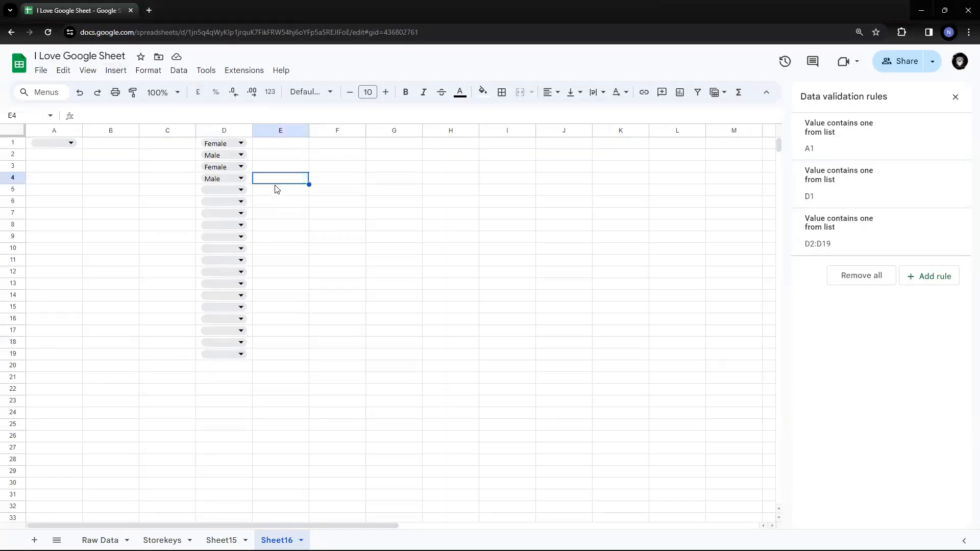
pyautogui.press('Up')
pyautogui.press('Up')
pyautogui.press('Up')
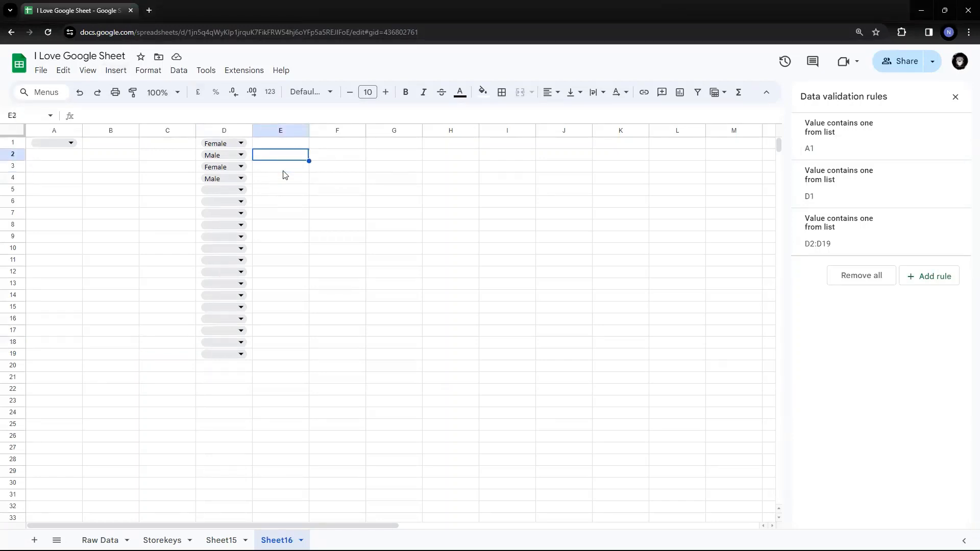
pyautogui.press('Left')
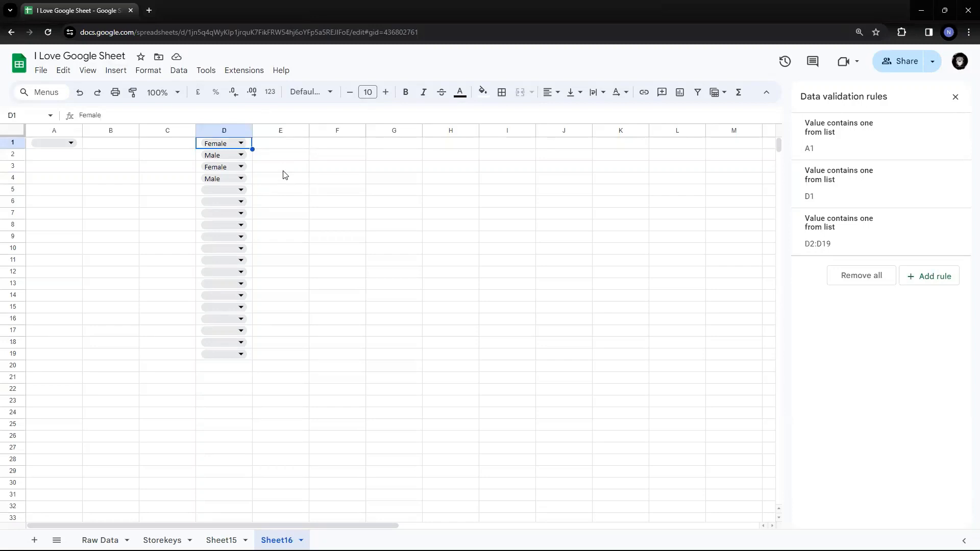
pyautogui.press('Delete')
pyautogui.press('Delete')
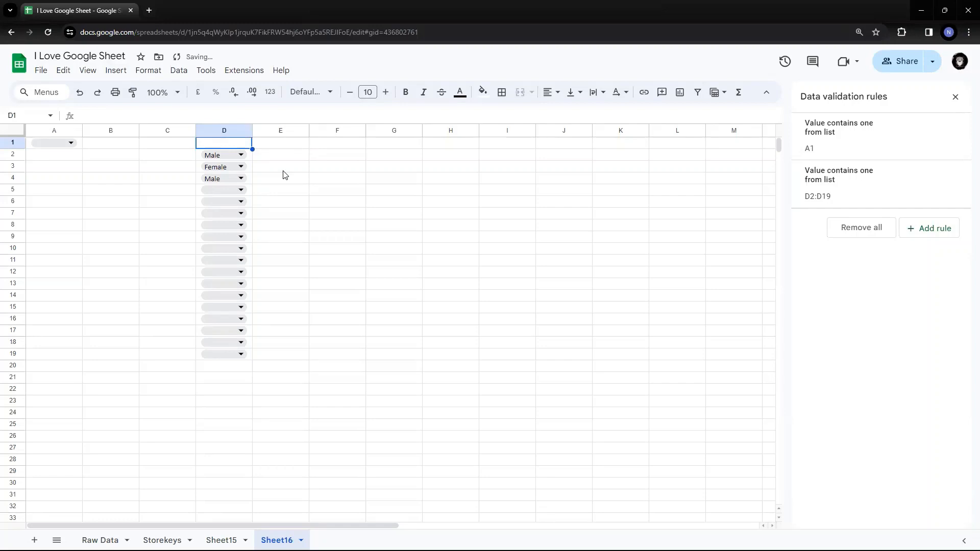
# - Select the drop-down cells D2:D19 and remove all data validation rules from the sheet
pyautogui.press('Down')
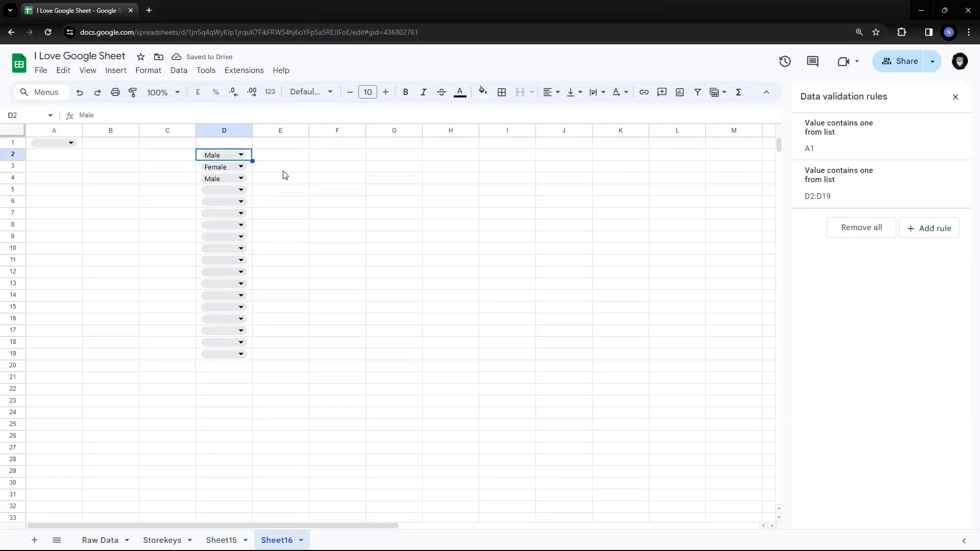
pyautogui.press('Up')
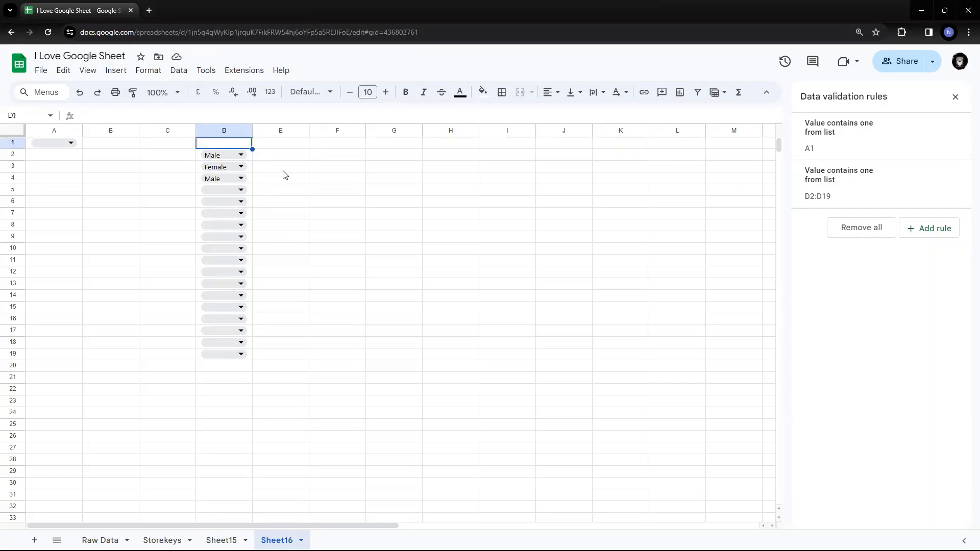
pyautogui.press('Down')
pyautogui.hotkey('ctrl', 'shift', 'Down')
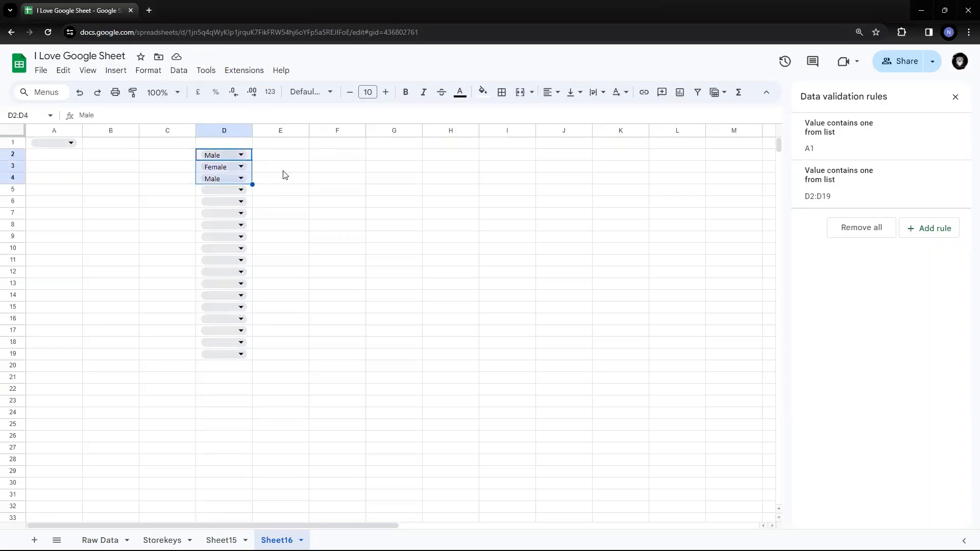
pyautogui.hotkey('ctrl', 'shift', 'Down')
pyautogui.hotkey('ctrl', 'shift', 'Up')
pyautogui.hotkey('ctrl', 'shift', 'Up')
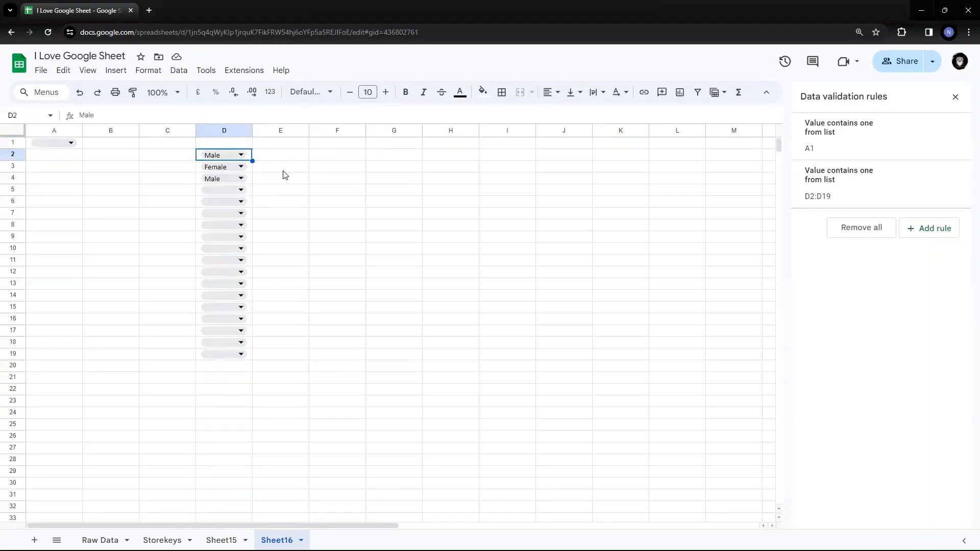
pyautogui.hotkey('shift', 'Down')
pyautogui.hotkey('shift', 'Down')
pyautogui.hotkey('shift', 'Down')
pyautogui.hotkey('shift', 'Down')
pyautogui.hotkey('shift', 'Down')
pyautogui.hotkey('shift', 'Down')
pyautogui.hotkey('shift', 'Down')
pyautogui.hotkey('shift', 'Down')
pyautogui.hotkey('shift', 'Down')
pyautogui.hotkey('shift', 'Down')
pyautogui.hotkey('shift', 'Down')
pyautogui.hotkey('shift', 'Down')
pyautogui.hotkey('shift', 'Down')
pyautogui.hotkey('shift', 'Down')
pyautogui.hotkey('shift', 'Down')
pyautogui.hotkey('shift', 'Down')
pyautogui.hotkey('shift', 'Down')
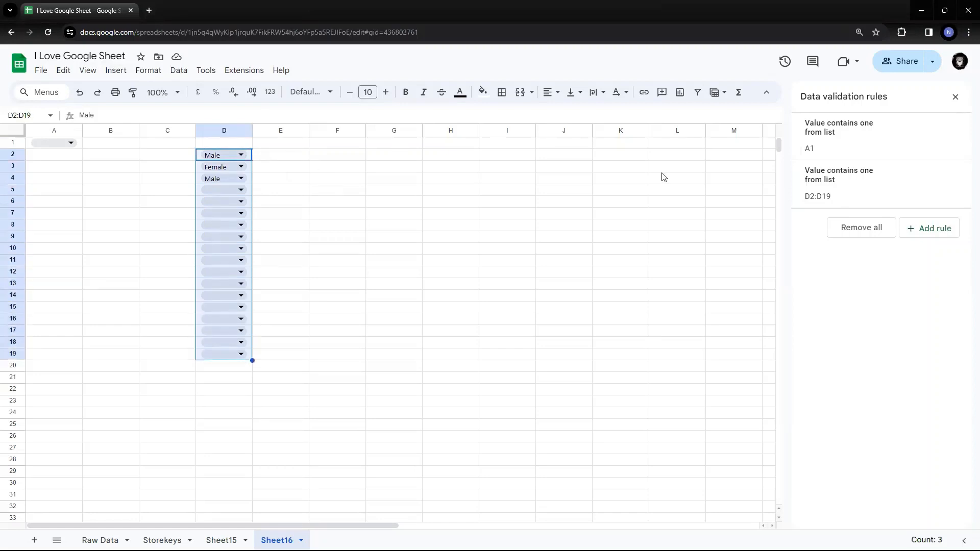
pyautogui.click(873, 225)
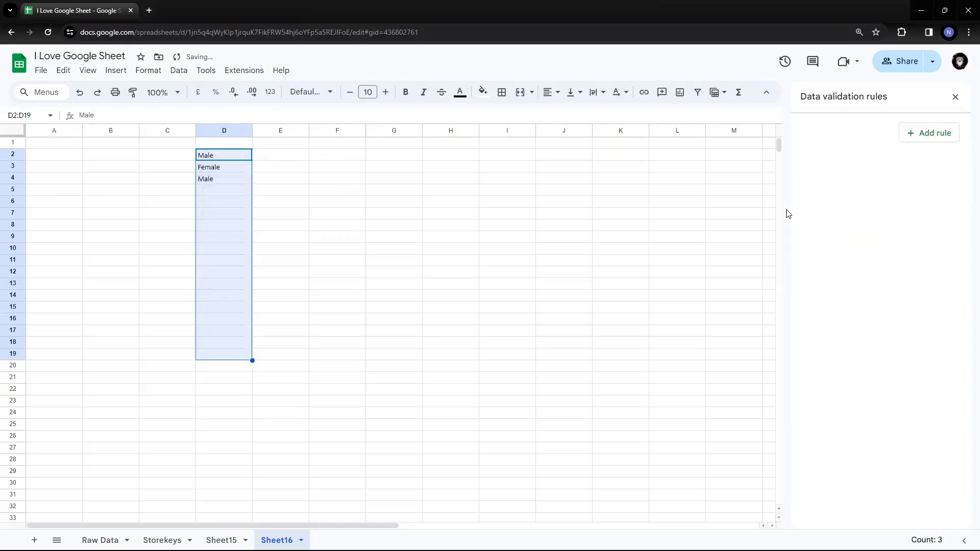
# - Clear the leftover text from cells D2 to D4
pyautogui.click(425, 154)
pyautogui.moveTo(218, 155); pyautogui.dragTo(221, 180)
pyautogui.press('Delete')
pyautogui.press('Up')
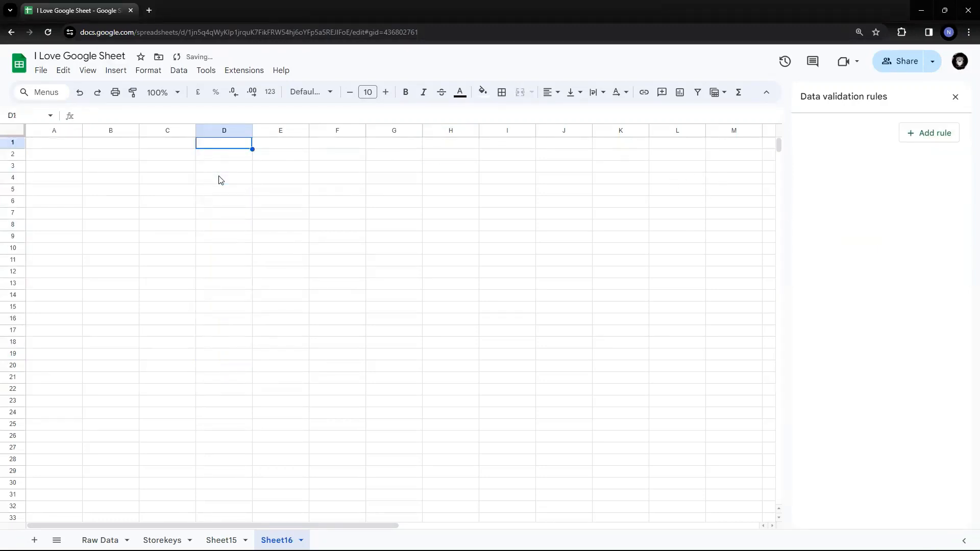
# - Add a data validation rule to cell A1 with Drop-down as its criteria
pyautogui.press('Home')
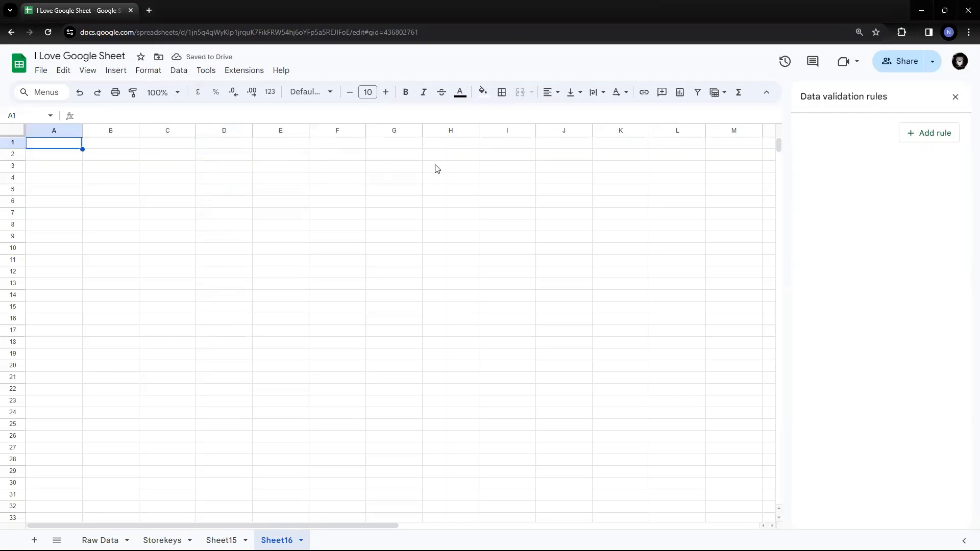
pyautogui.click(932, 136)
pyautogui.click(852, 194)
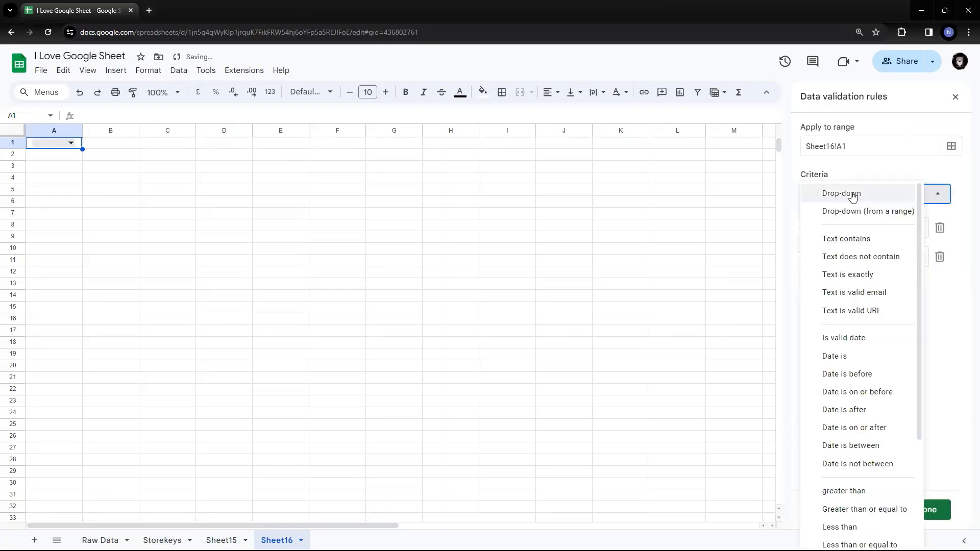
pyautogui.click(851, 194)
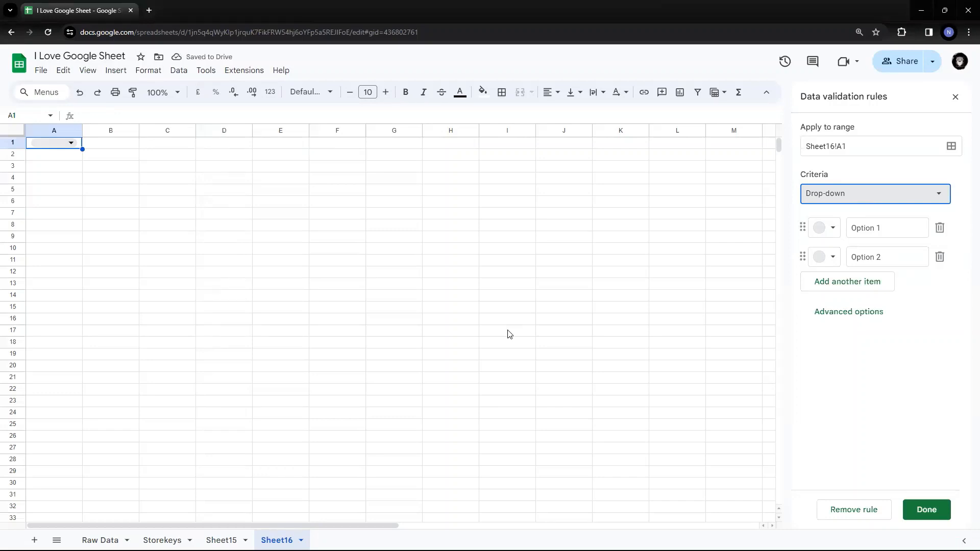
# - Add a third item named Option 3 to A1's drop-down rule and check the choices in the cell
pyautogui.moveTo(883, 226); pyautogui.dragTo(847, 227)
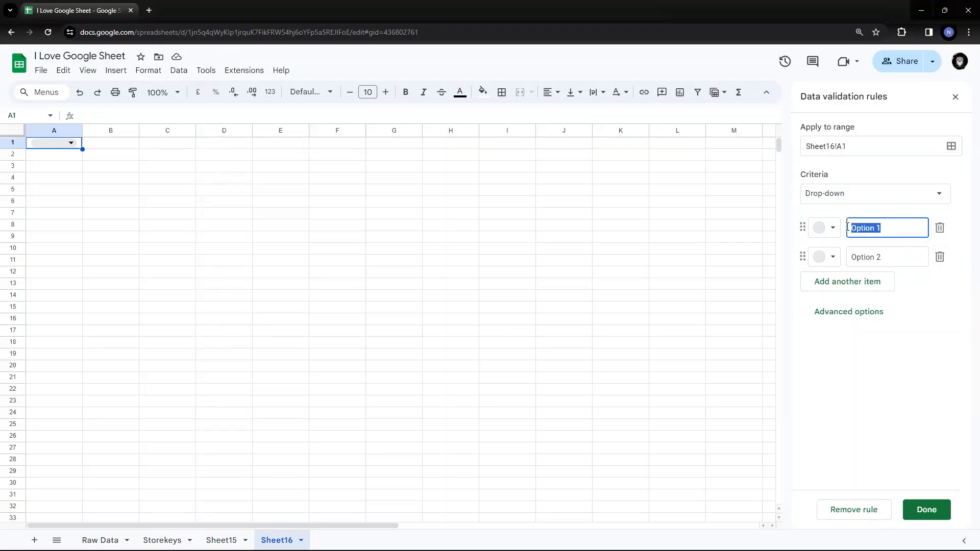
pyautogui.click(882, 283)
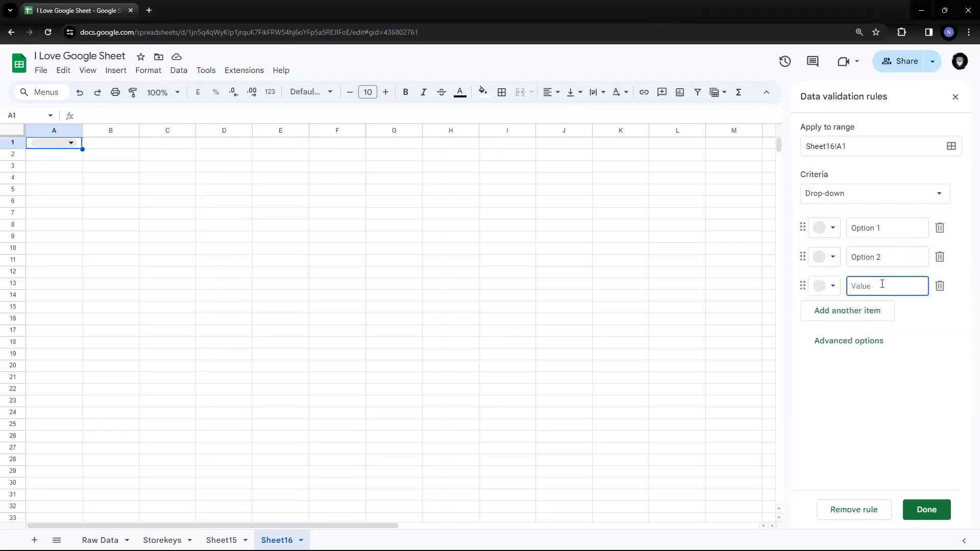
pyautogui.write('Option')
pyautogui.press('BackSpace')
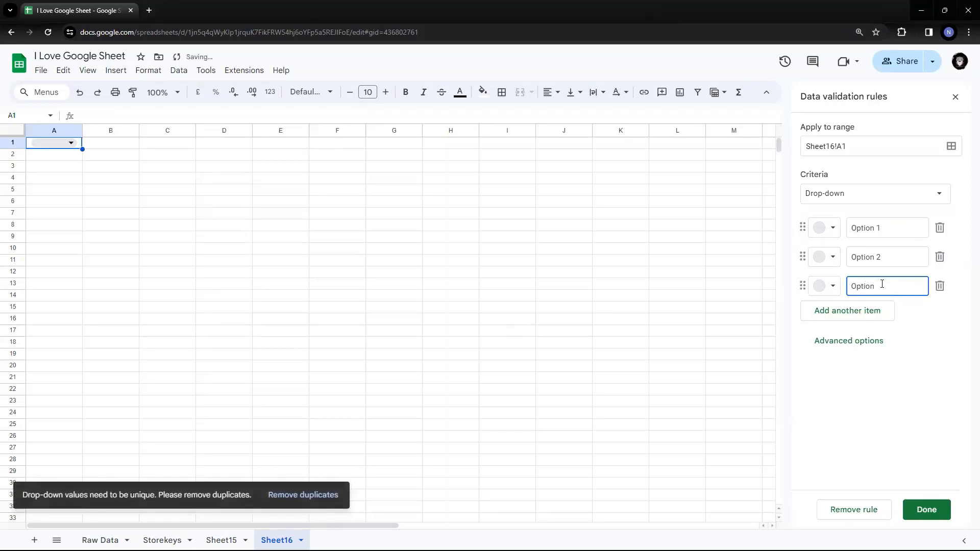
pyautogui.click(913, 423)
pyautogui.click(71, 143)
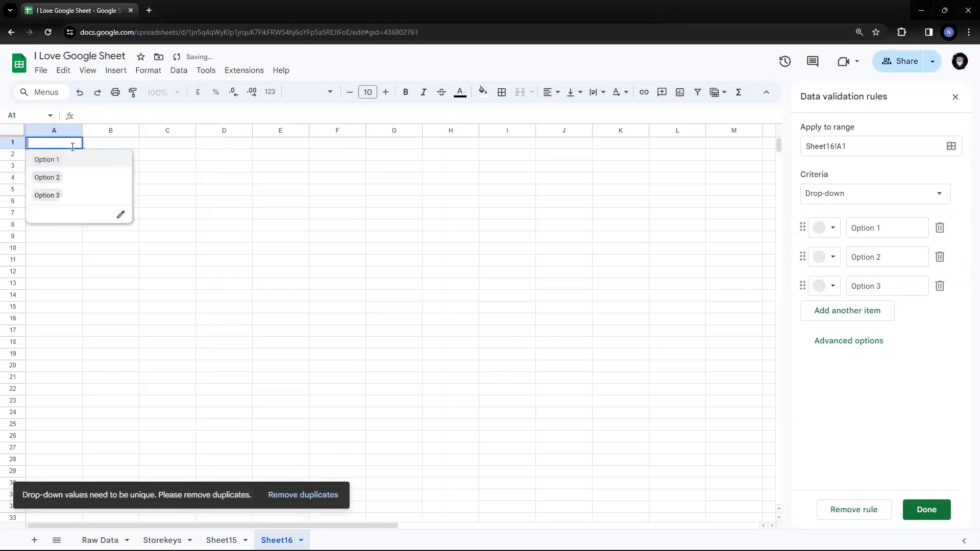
pyautogui.click(275, 194)
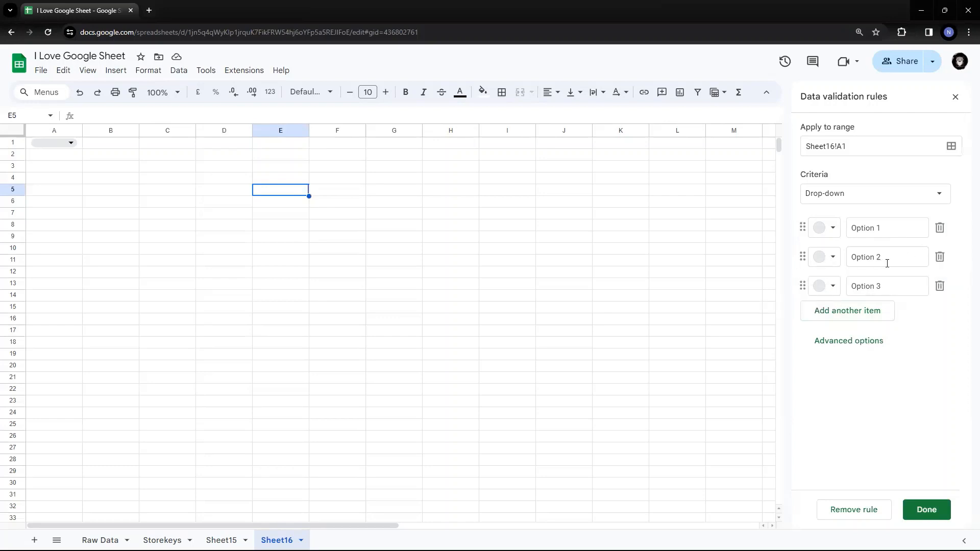
# - Delete Option 2 from A1's drop-down rule and check the cell's list of choices
pyautogui.click(940, 258)
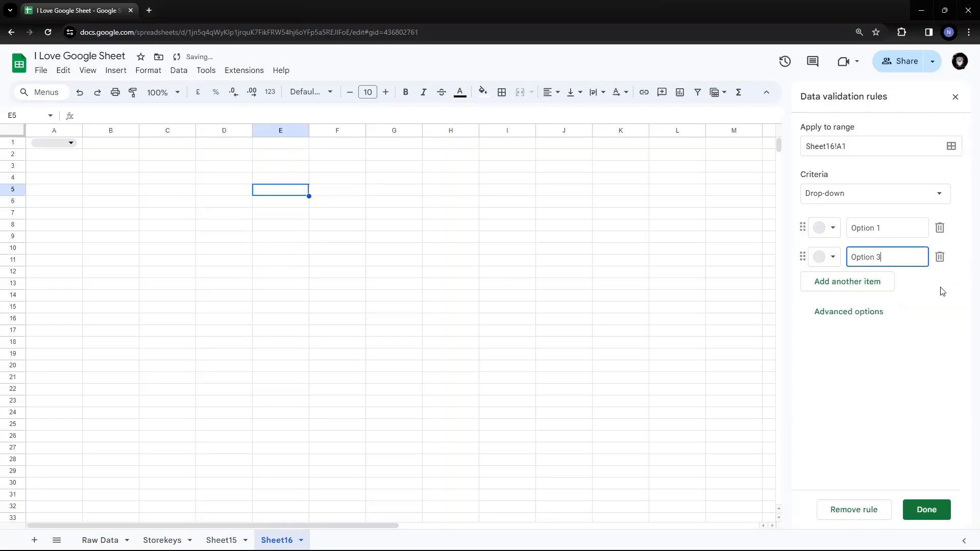
pyautogui.click(71, 143)
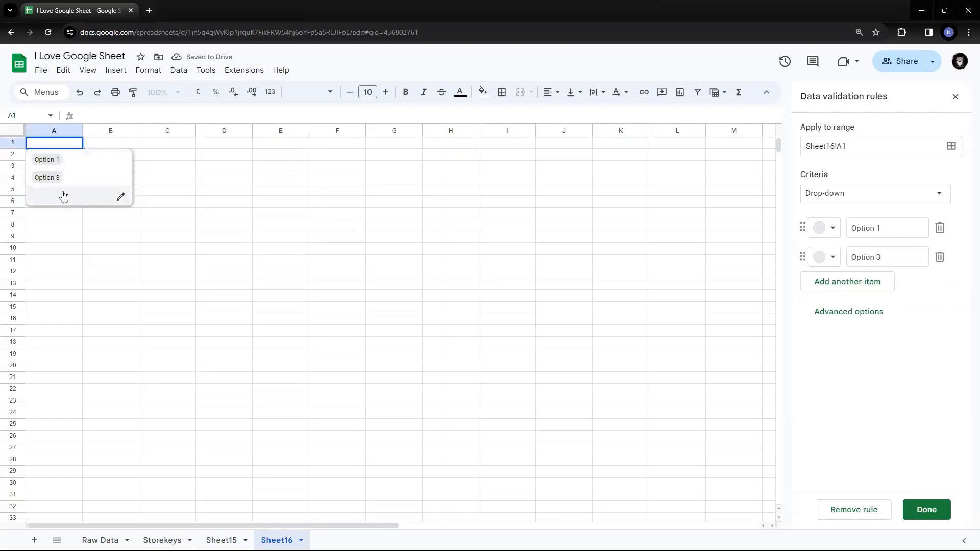
pyautogui.click(363, 192)
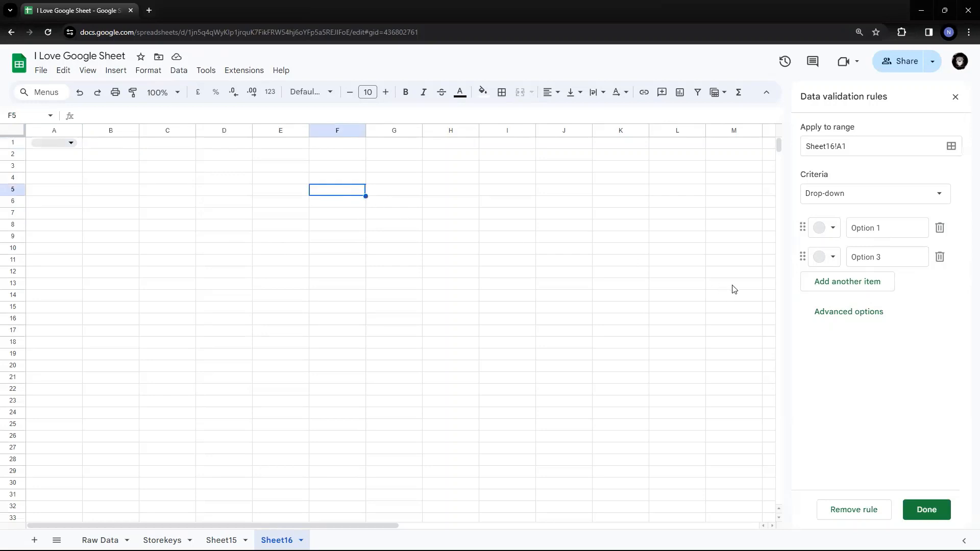
# - Colour Option 1 dark red and Option 3 light yellow in A1's drop-down rule
pyautogui.click(838, 233)
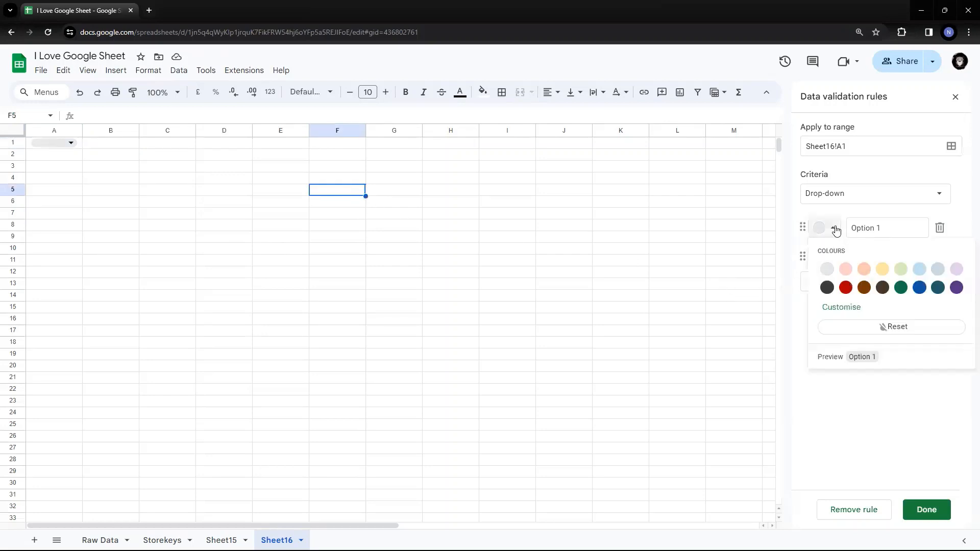
pyautogui.click(849, 290)
pyautogui.click(834, 257)
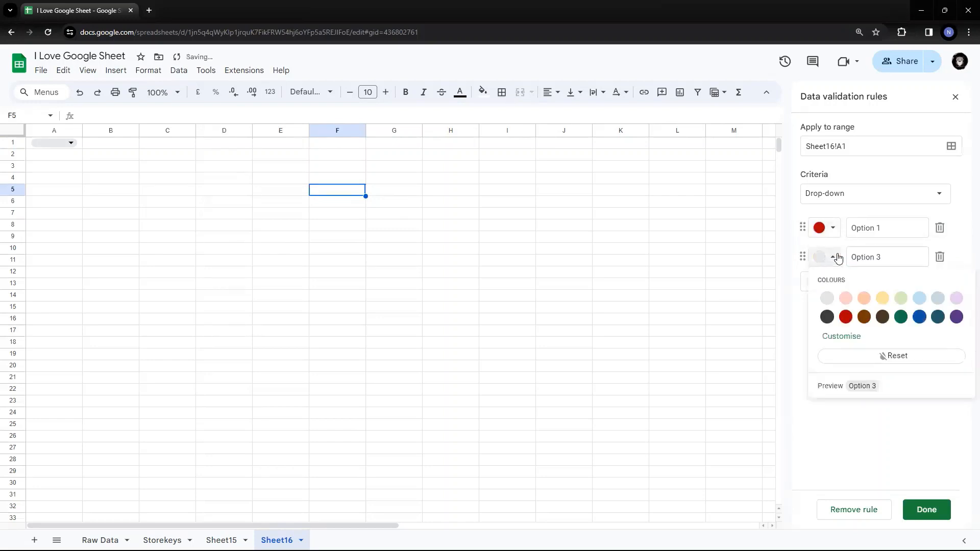
pyautogui.click(882, 298)
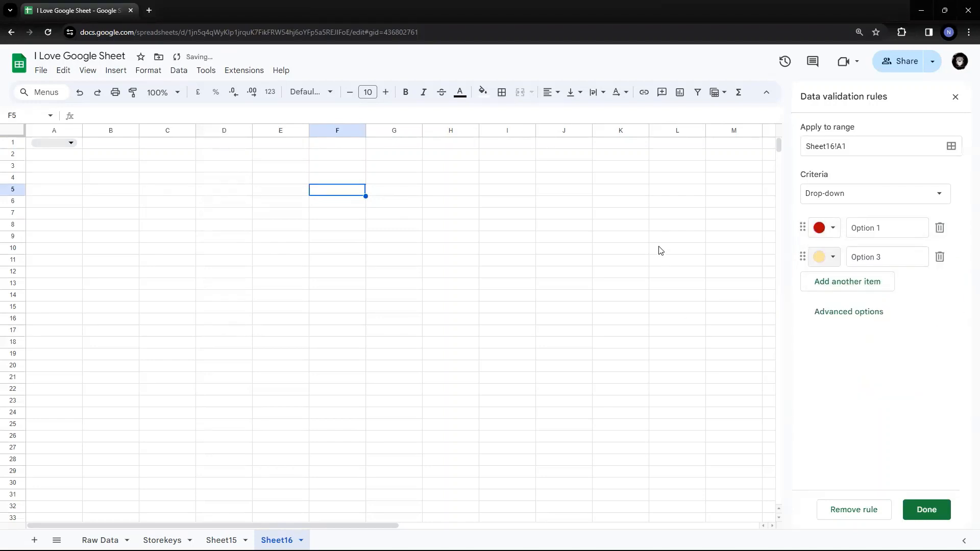
pyautogui.click(687, 248)
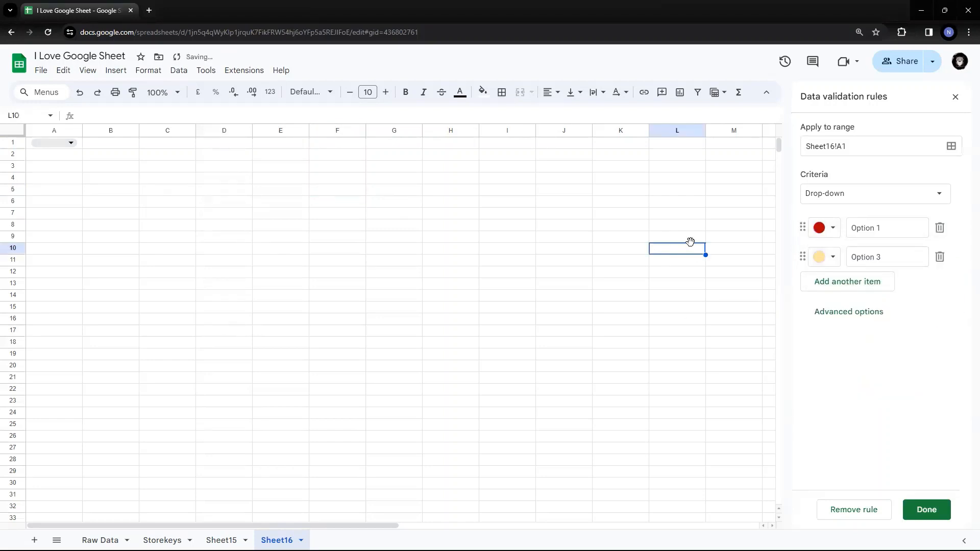
# - Choose Option 1 in A1's drop-down, and switch the selection to Option 3 to compare the colours
pyautogui.click(71, 143)
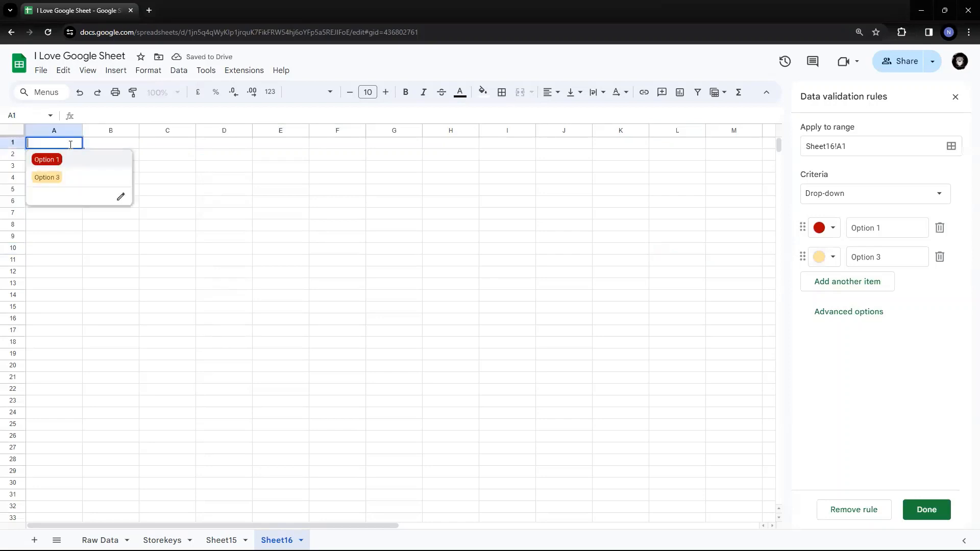
pyautogui.click(49, 160)
pyautogui.click(168, 171)
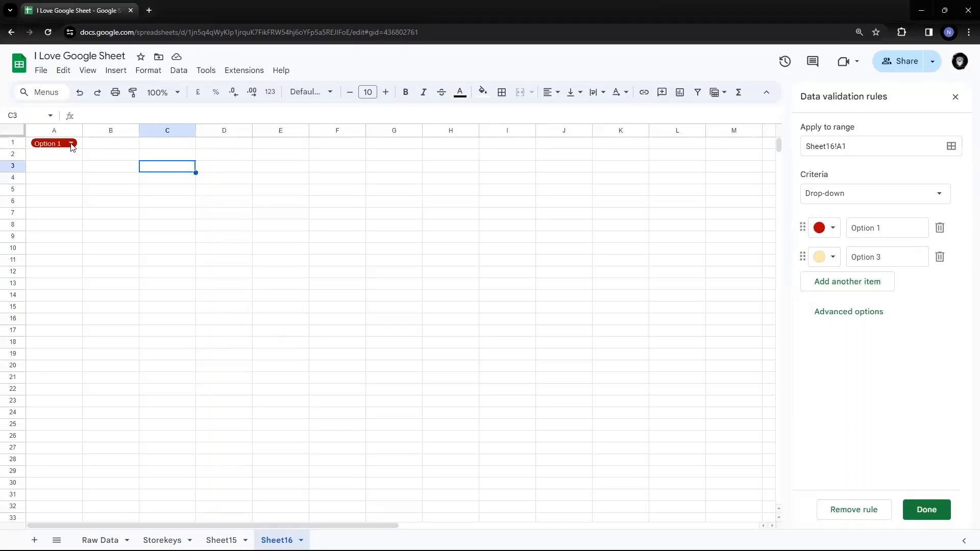
pyautogui.click(71, 144)
pyautogui.click(48, 179)
pyautogui.click(190, 171)
# - Show the advanced options of A1's drop-down rule and view the cell's choices in the Chip style
pyautogui.click(849, 313)
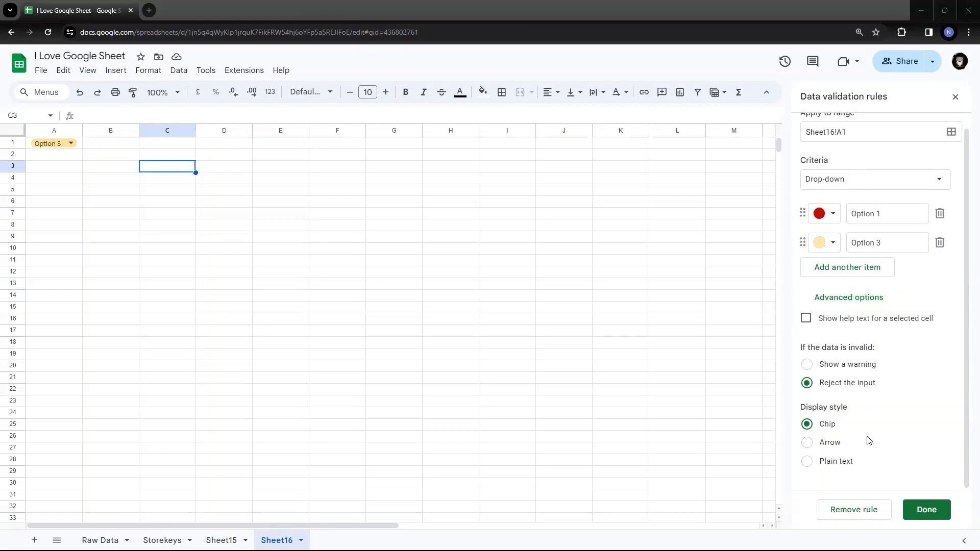
pyautogui.click(56, 147)
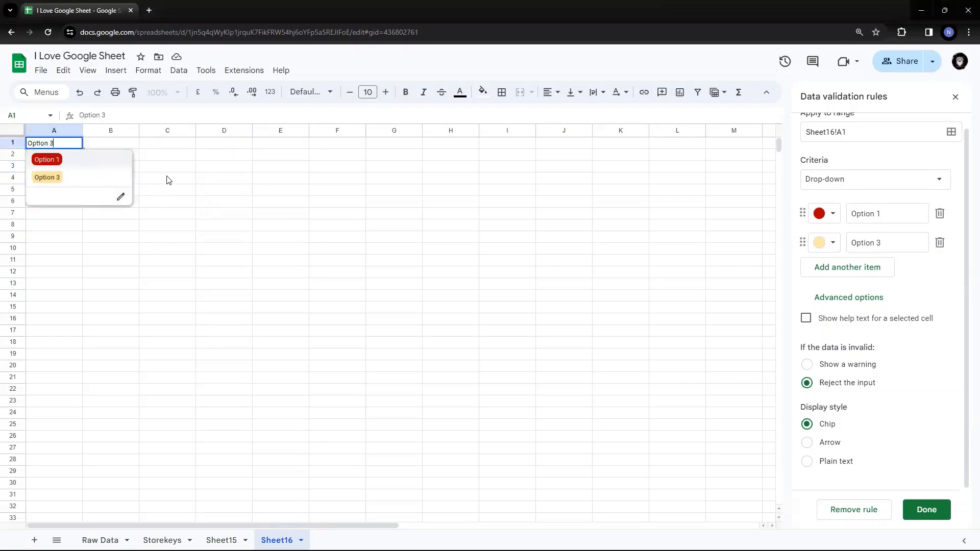
pyautogui.press('Escape')
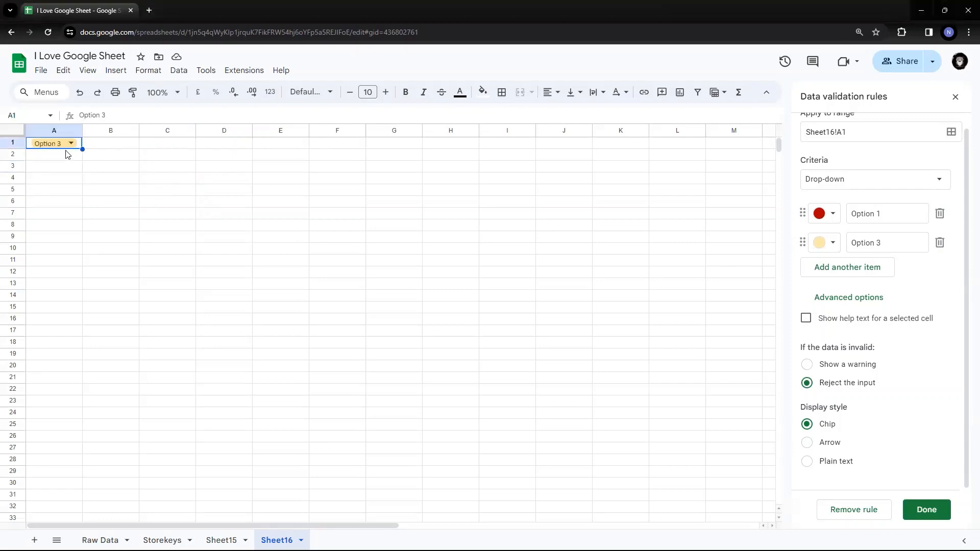
# - Set the display style of A1's drop-down to Arrow and check the cell's list of choices
pyautogui.click(807, 443)
pyautogui.click(205, 242)
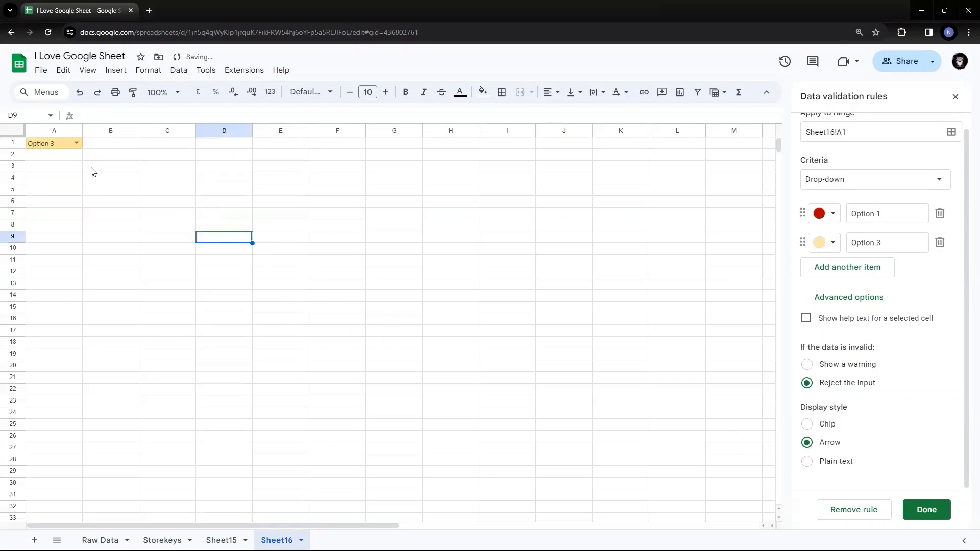
pyautogui.click(76, 144)
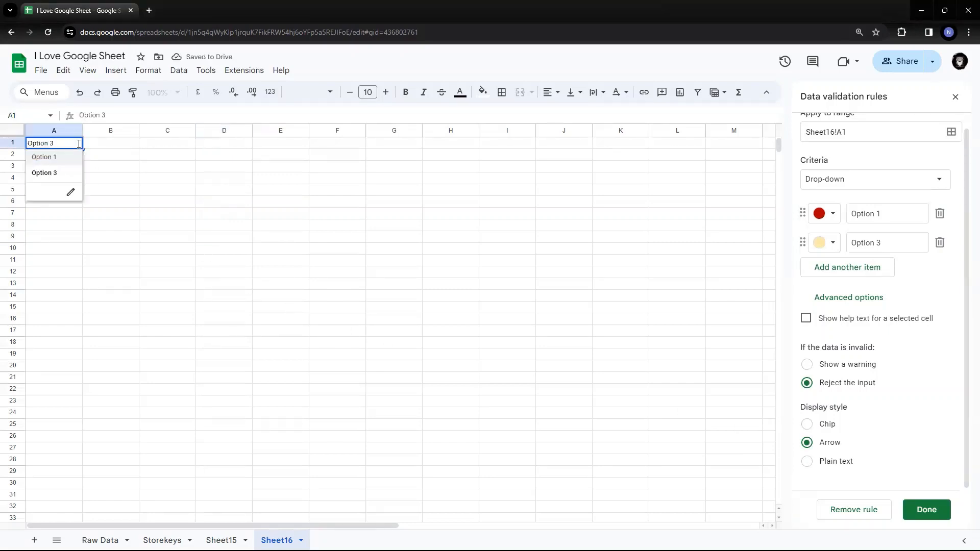
pyautogui.click(174, 174)
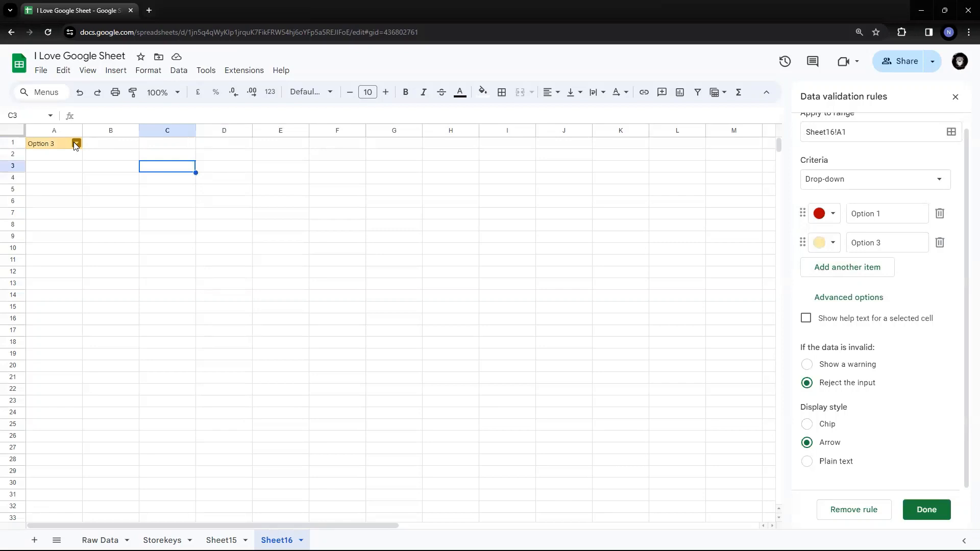
# - Alternate A1's display style between Chip and Arrow to compare them, ending on Chip
pyautogui.click(807, 426)
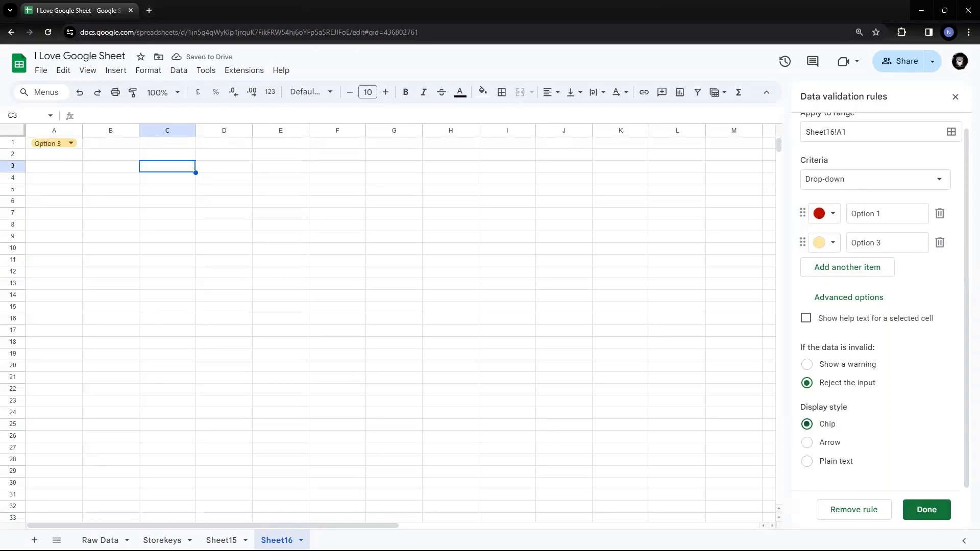
pyautogui.click(806, 443)
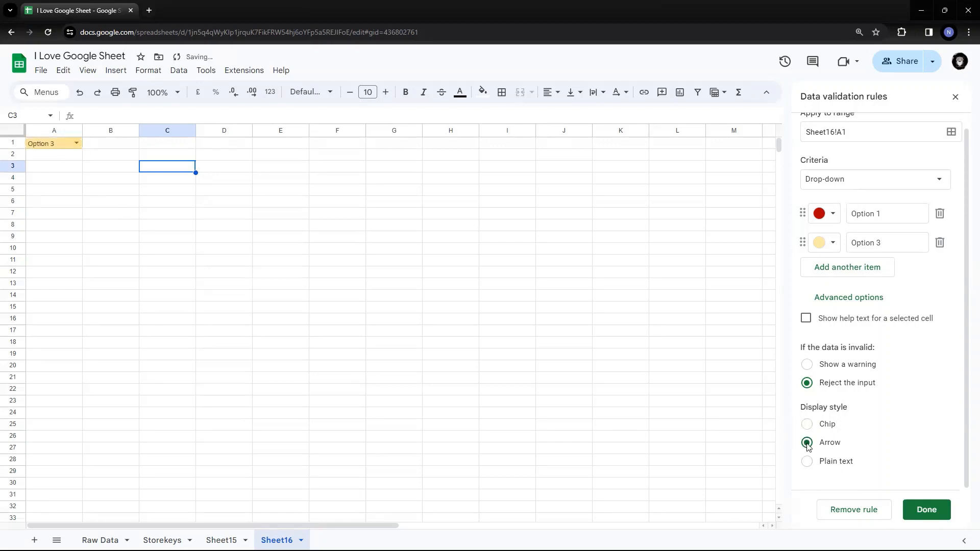
pyautogui.click(807, 424)
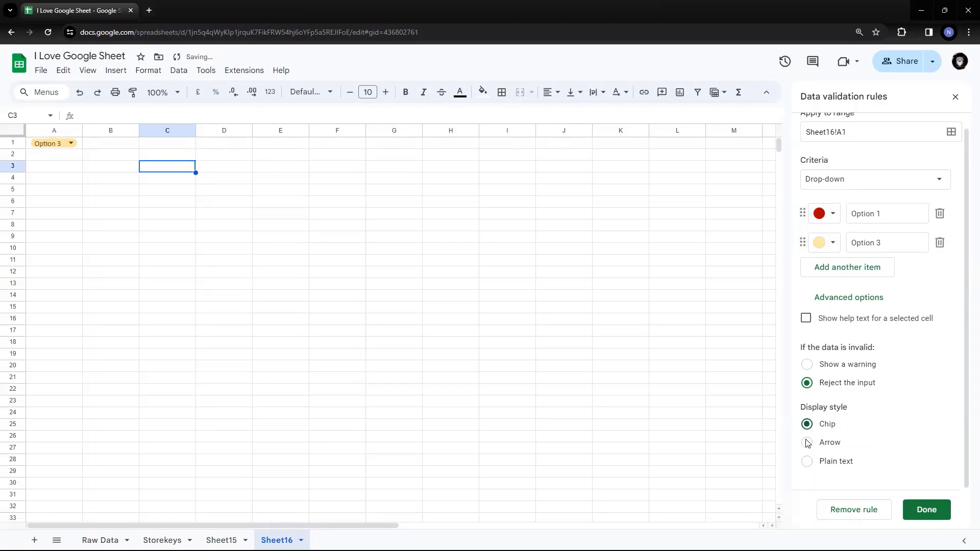
pyautogui.click(807, 443)
pyautogui.click(807, 425)
pyautogui.click(807, 444)
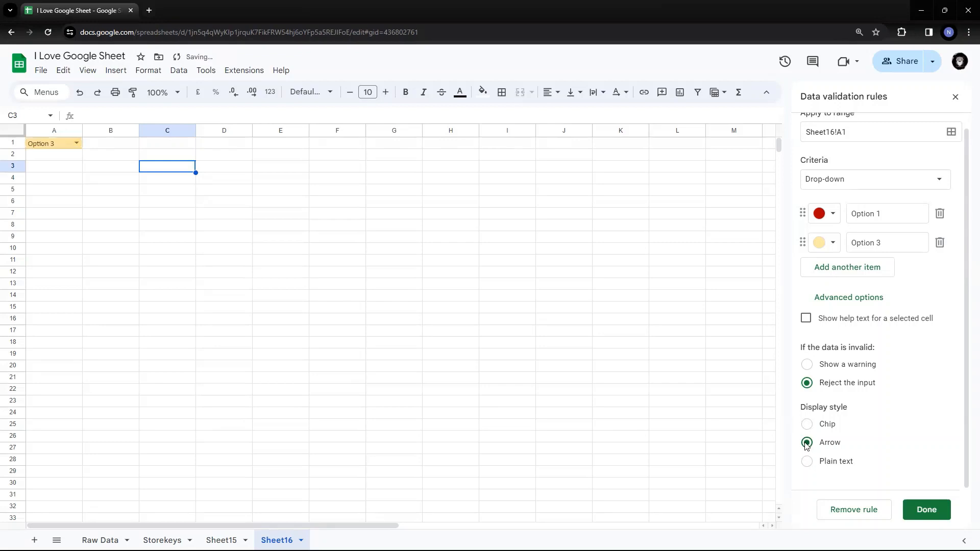
pyautogui.click(808, 427)
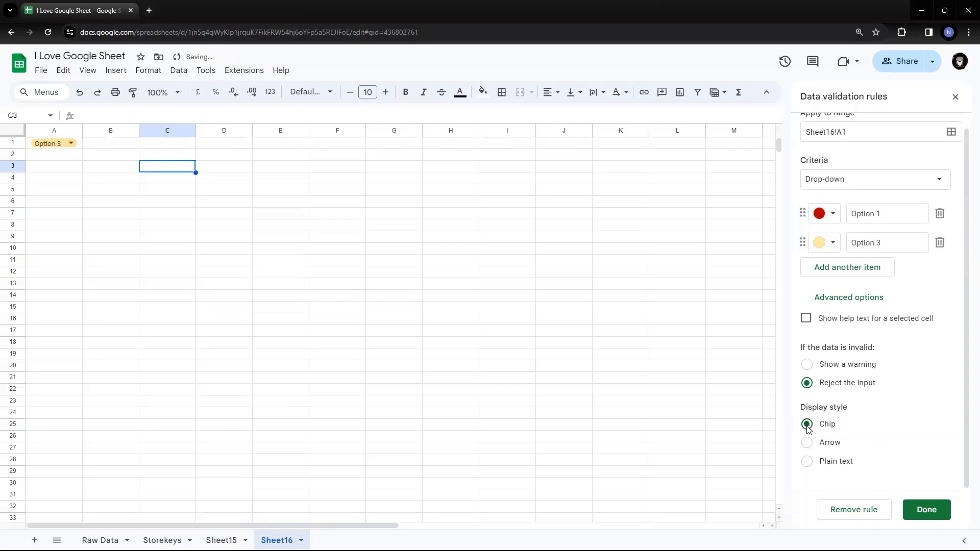
# - Try the Plain text display style and the Show a warning setting, restoring Chip and Reject the input
pyautogui.click(807, 462)
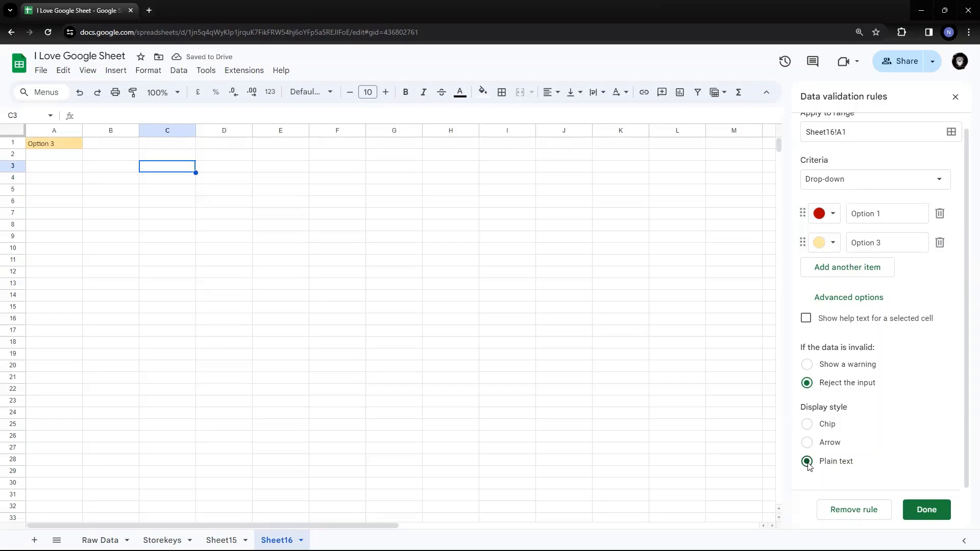
pyautogui.click(808, 428)
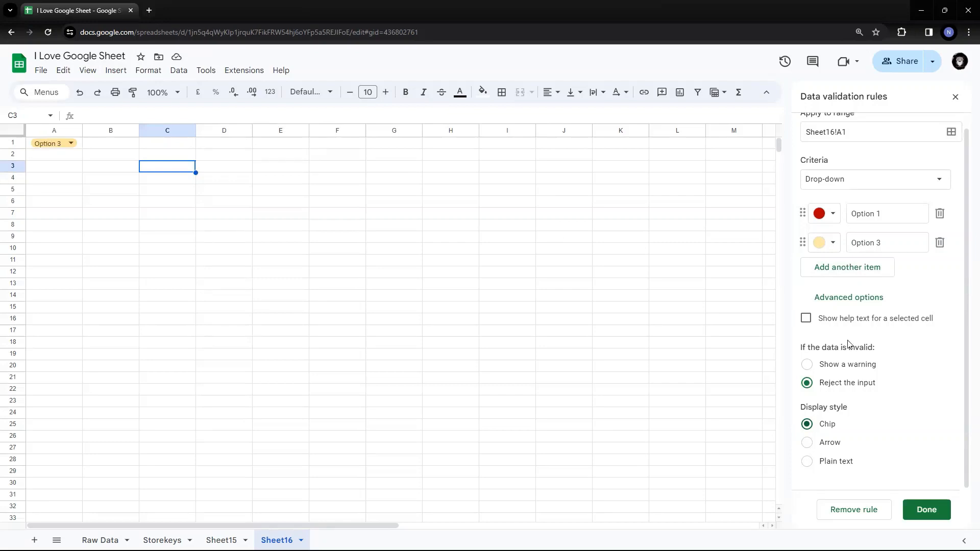
pyautogui.click(808, 367)
pyautogui.click(808, 384)
# - Enable help text for the selected cell in A1's rule, with the text "Please select your Gender"
pyautogui.click(806, 319)
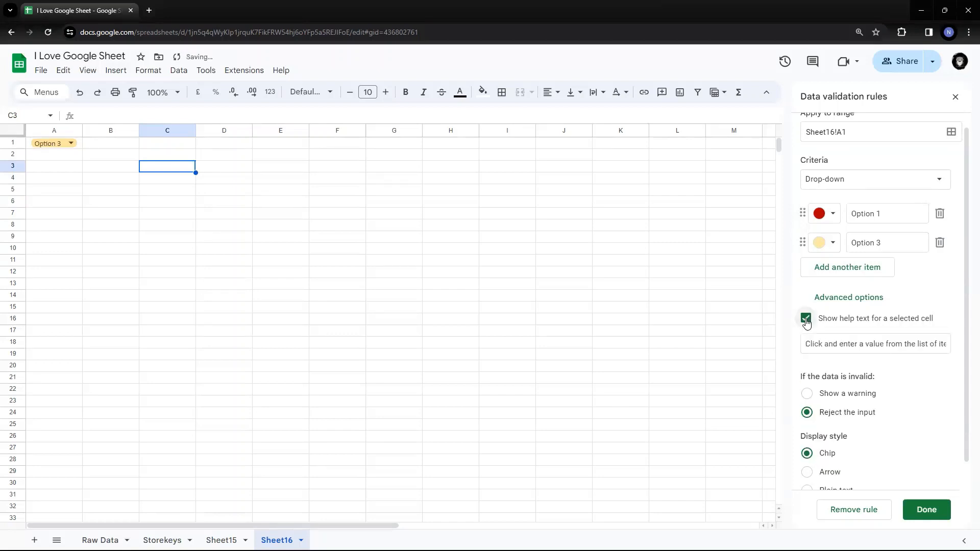
pyautogui.click(826, 348)
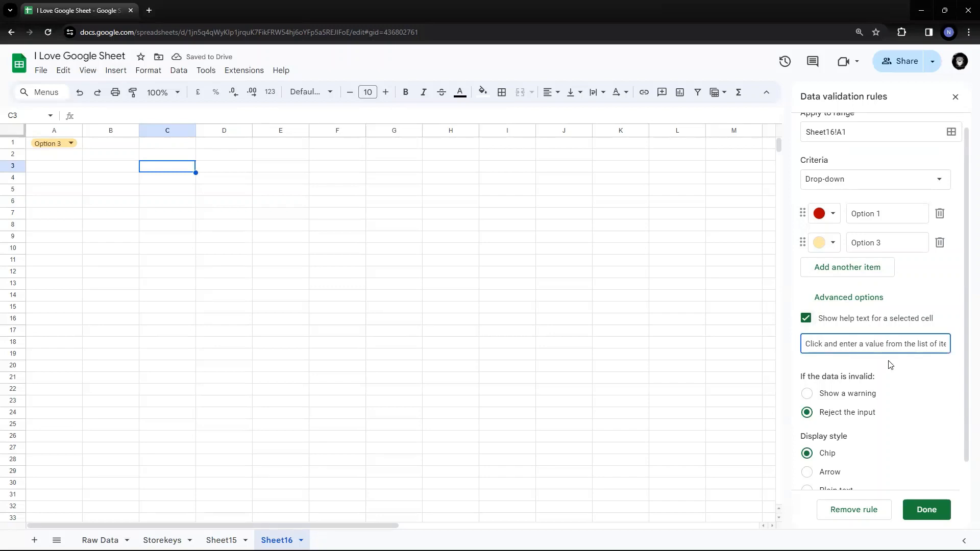
pyautogui.press('End')
pyautogui.hotkey('shift', 'Home')
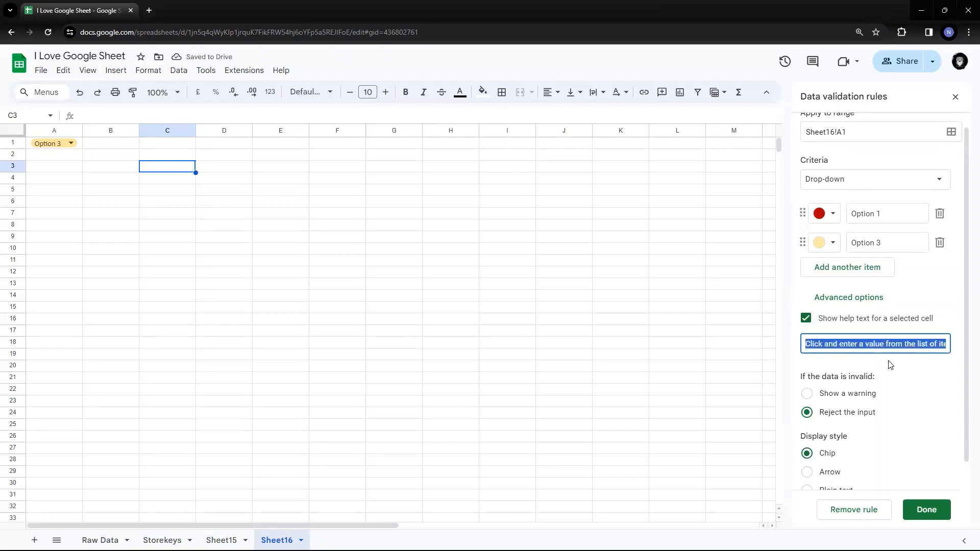
pyautogui.write('Please')
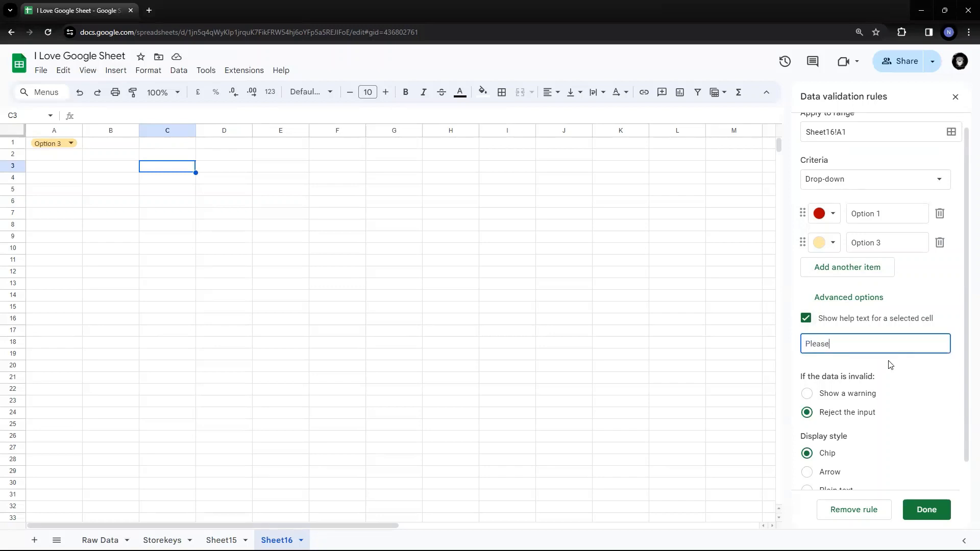
pyautogui.write(' select your Gender')
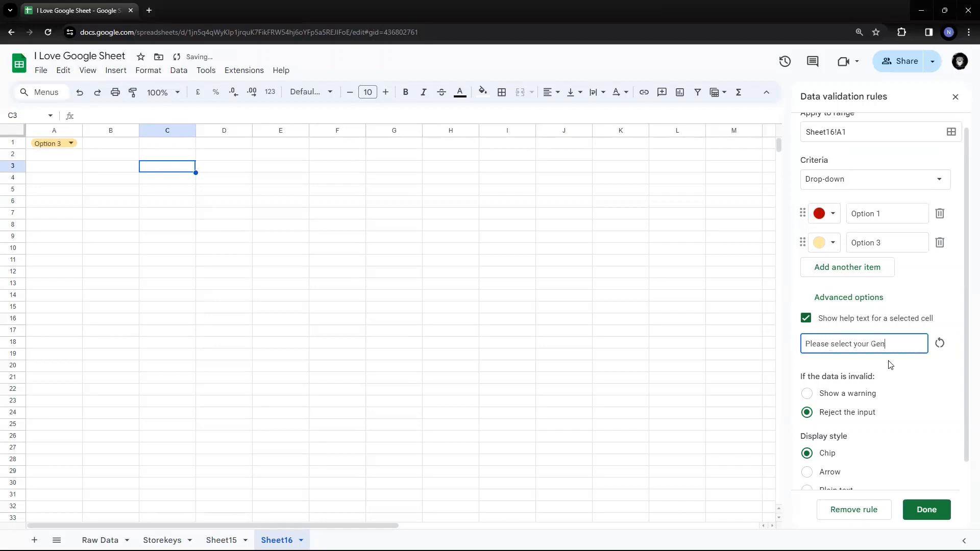
# - Rename Option 1 as Male and Option 3 as Female in A1's drop-down rule
pyautogui.tripleClick(887, 208)
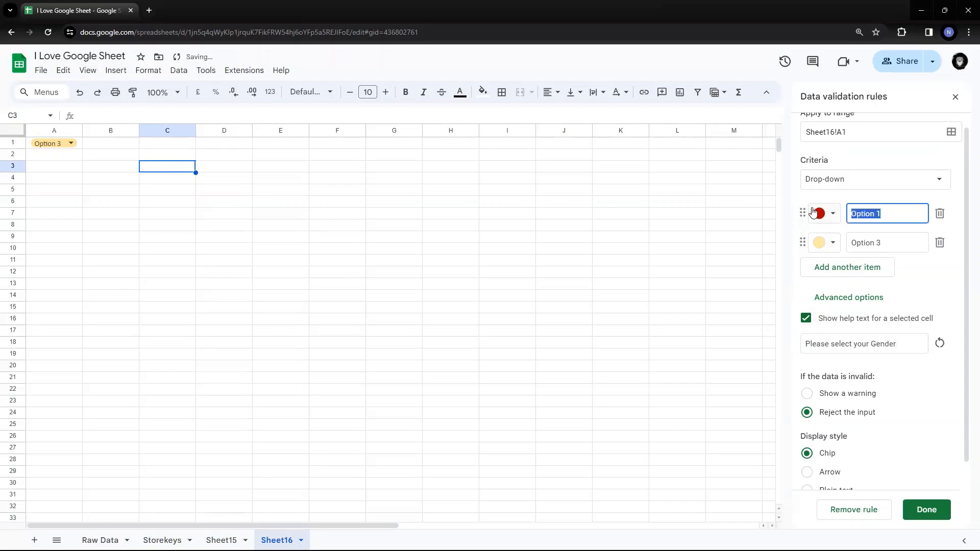
pyautogui.write('Male')
pyautogui.press('Return')
pyautogui.write('Female')
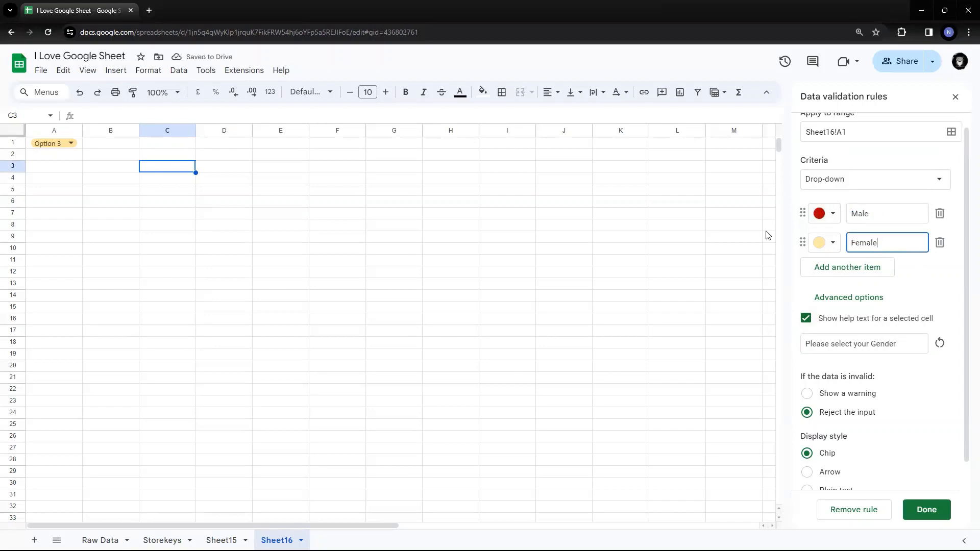
pyautogui.click(936, 286)
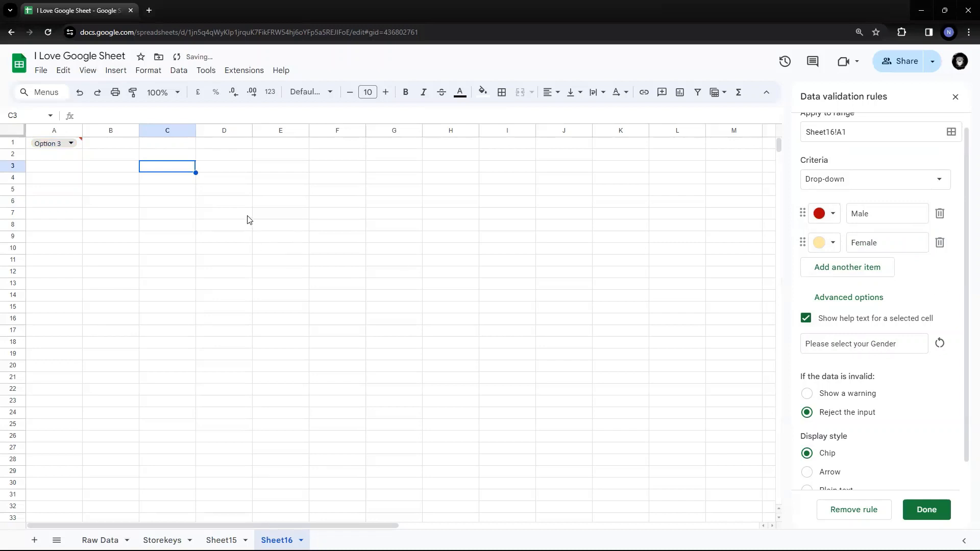
pyautogui.click(148, 285)
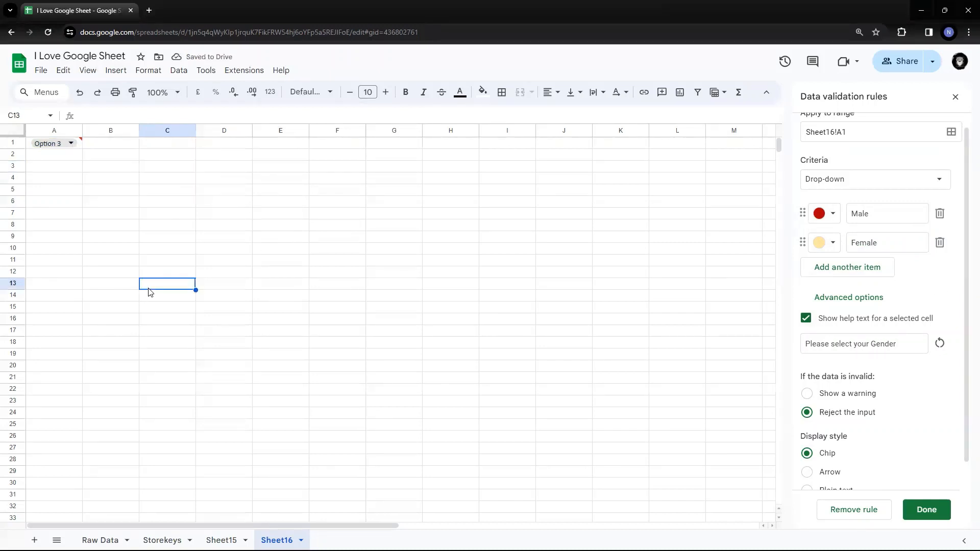
# - Choose Male in A1's drop-down to replace the invalid Option 3 entry
pyautogui.click(132, 151)
pyautogui.click(71, 143)
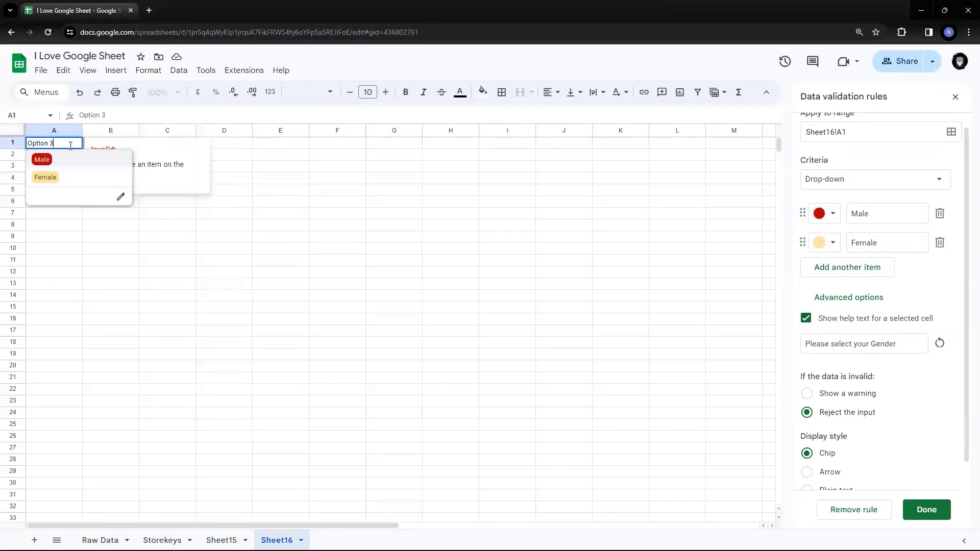
pyautogui.click(41, 159)
pyautogui.click(307, 253)
pyautogui.click(238, 264)
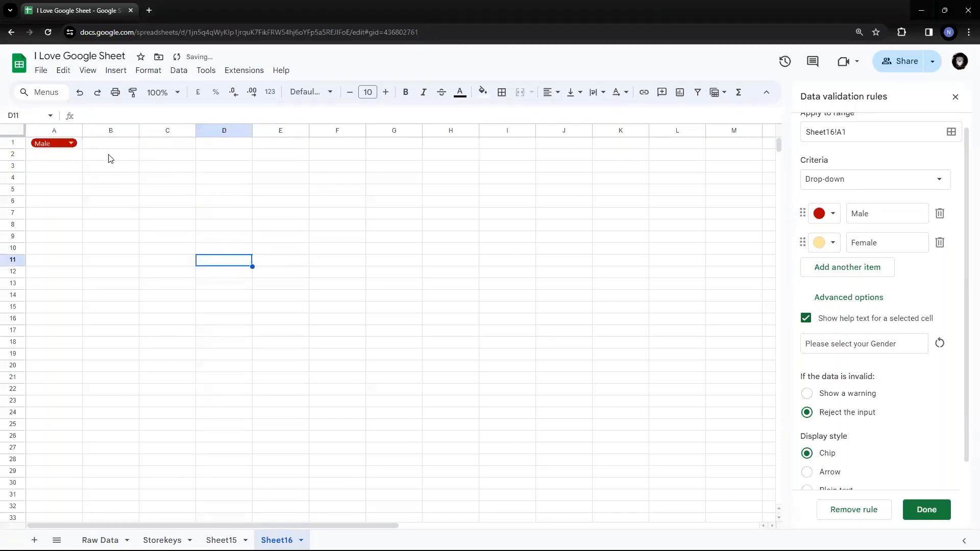
# - Finish editing A1's validation rule and select Male in the cell's drop-down again
pyautogui.rightClick(60, 148)
pyautogui.click(388, 224)
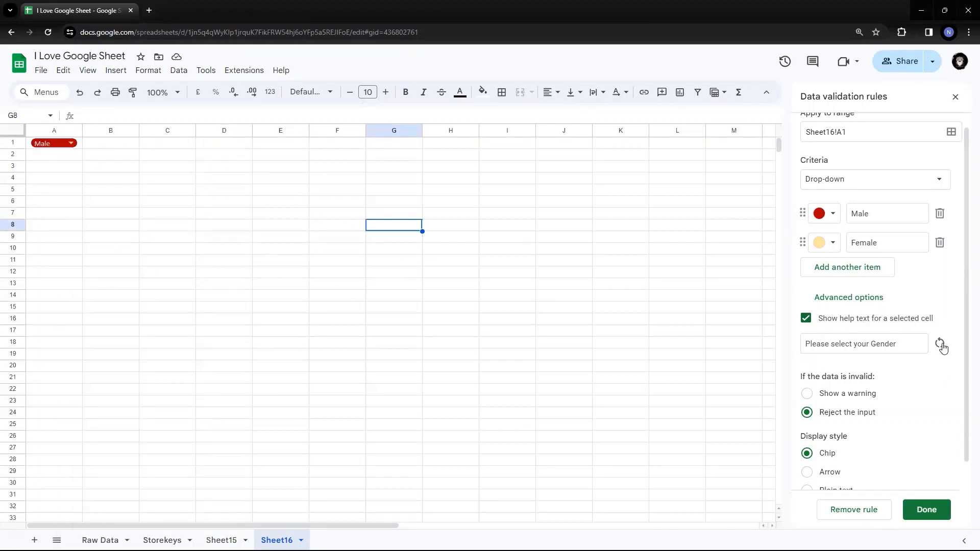
pyautogui.click(925, 510)
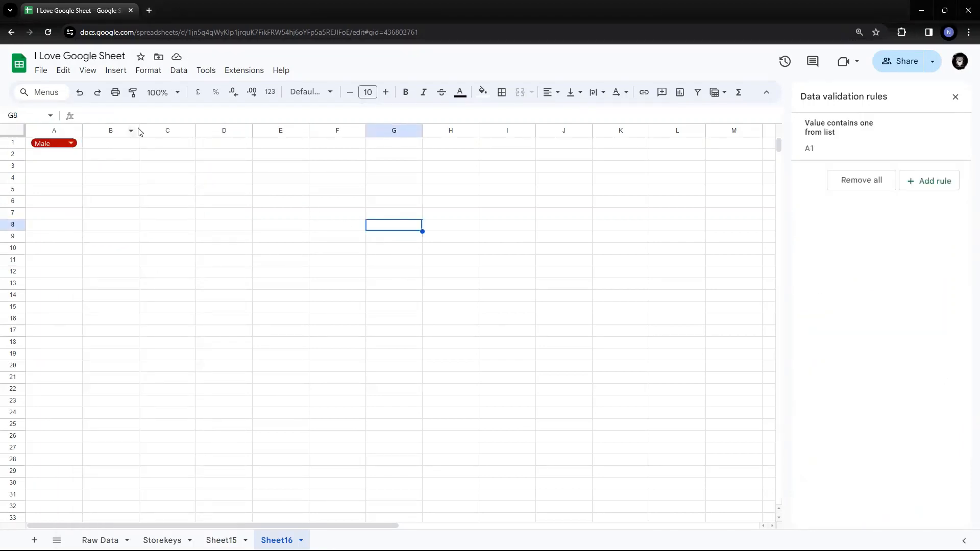
pyautogui.click(51, 144)
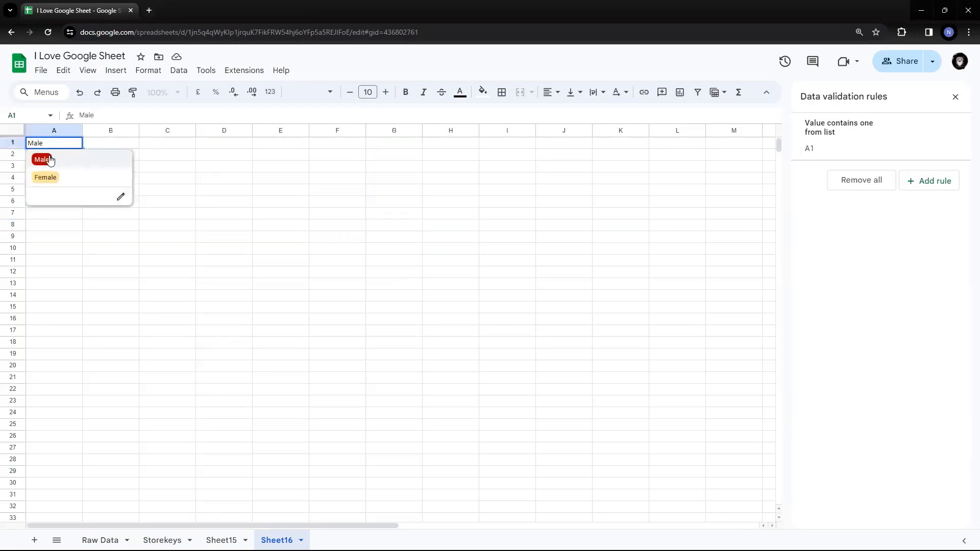
pyautogui.click(50, 161)
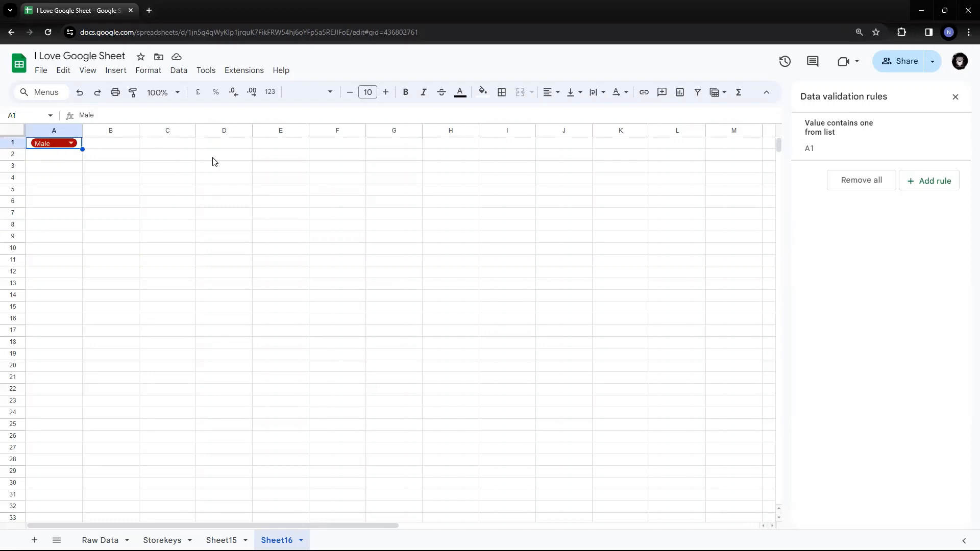
# - Reopen A1's rule with its advanced options and check whether the cell shows the help text
pyautogui.click(856, 145)
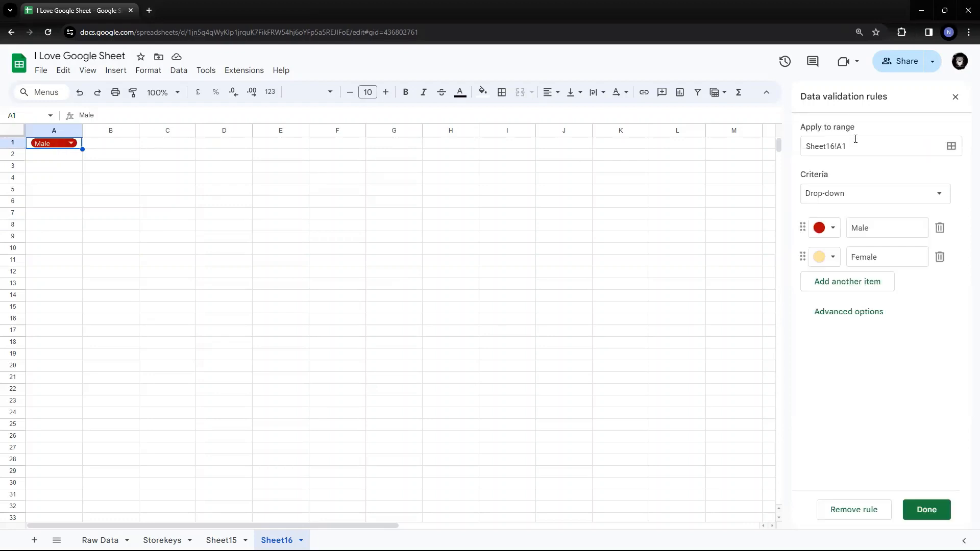
pyautogui.click(860, 312)
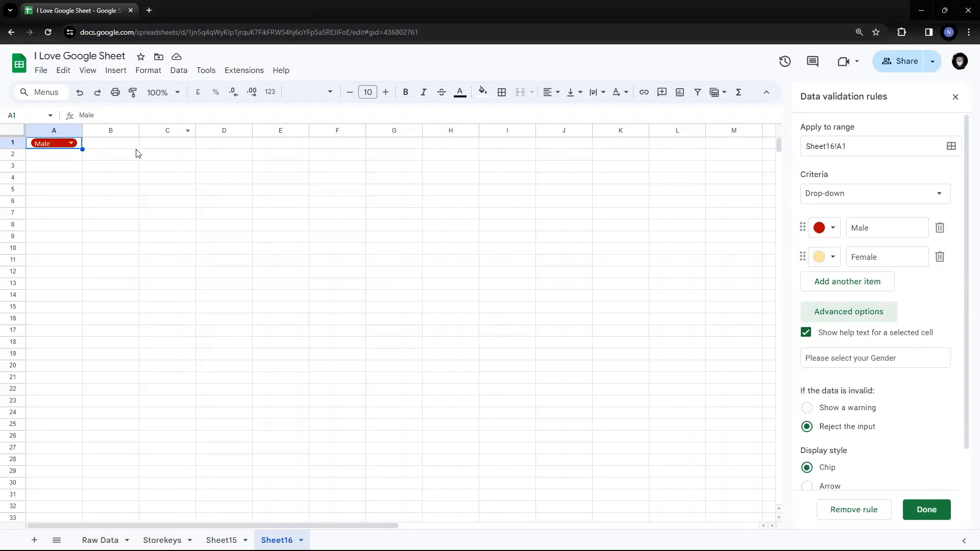
pyautogui.click(121, 146)
pyautogui.click(78, 147)
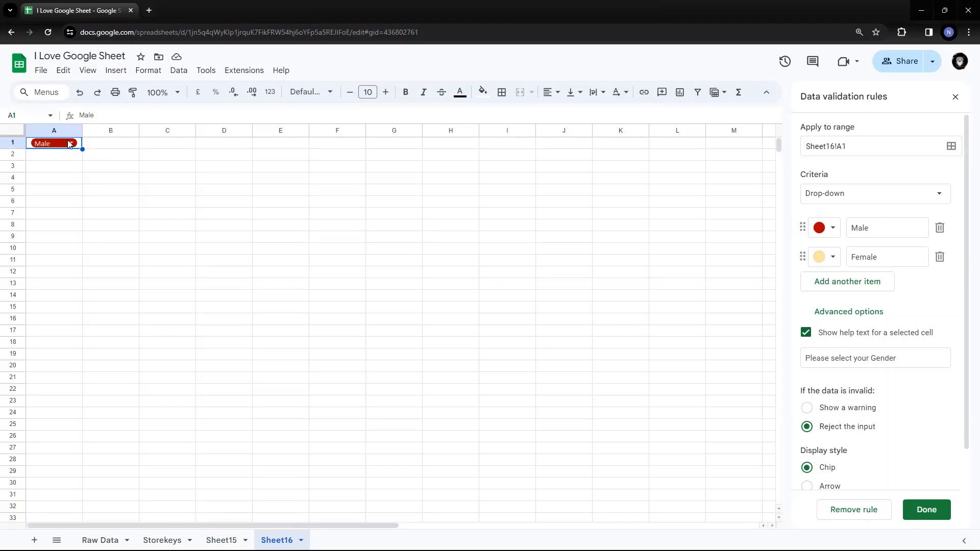
pyautogui.click(95, 146)
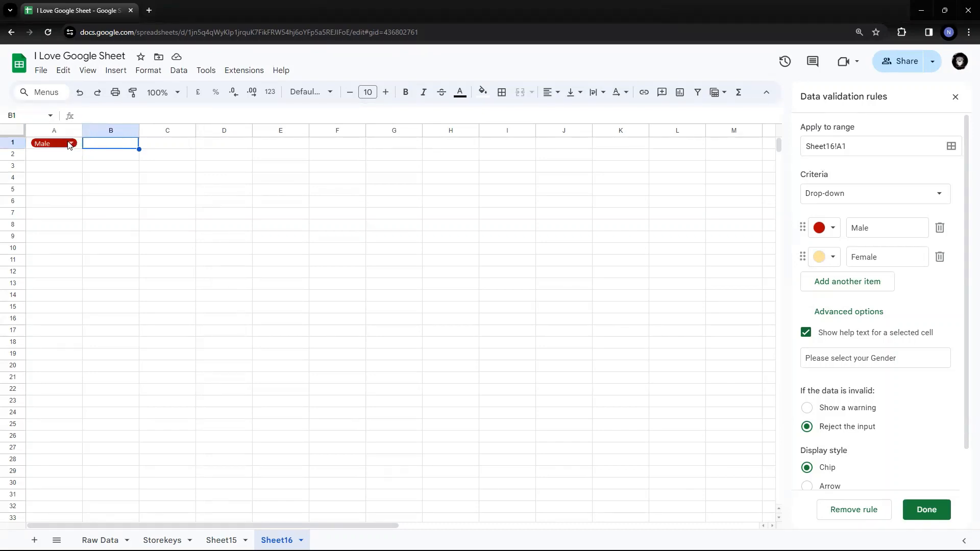
pyautogui.click(70, 144)
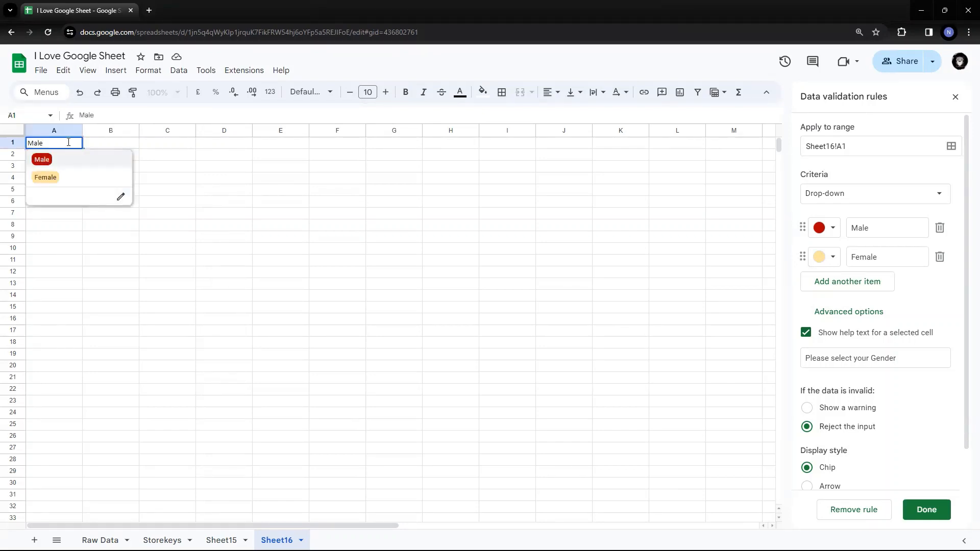
pyautogui.click(69, 143)
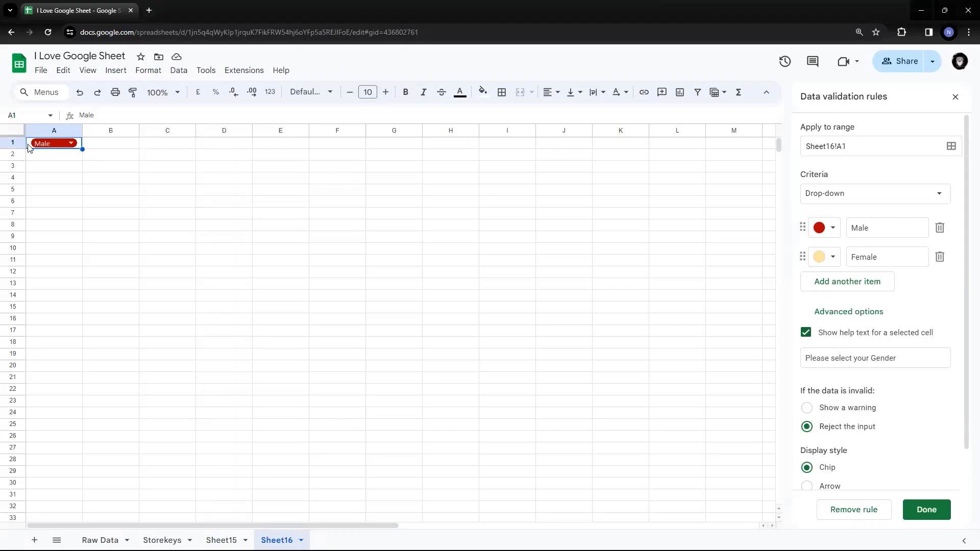